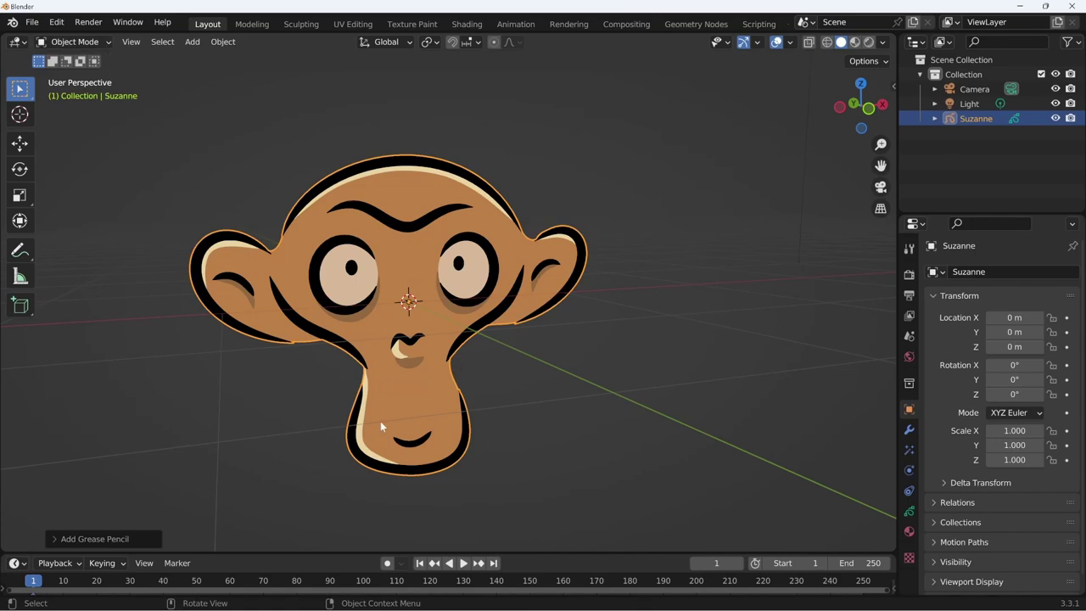
- Put Suzanne's strokes into edit mode, orbit for a better angle, and switch to point selection
key("Tab")
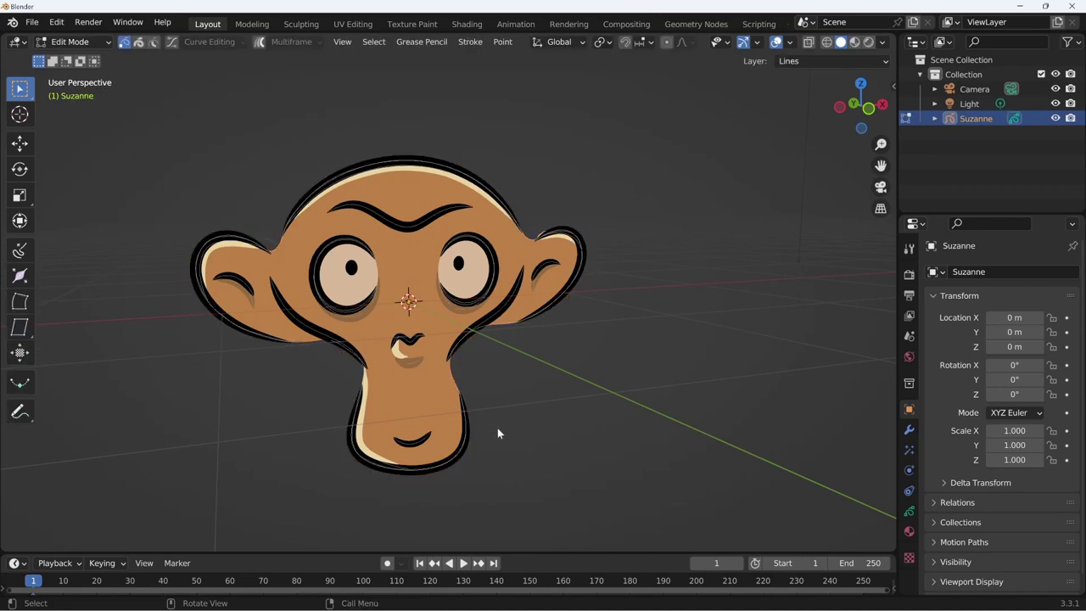
middle_click_drag(497, 433, 572, 404)
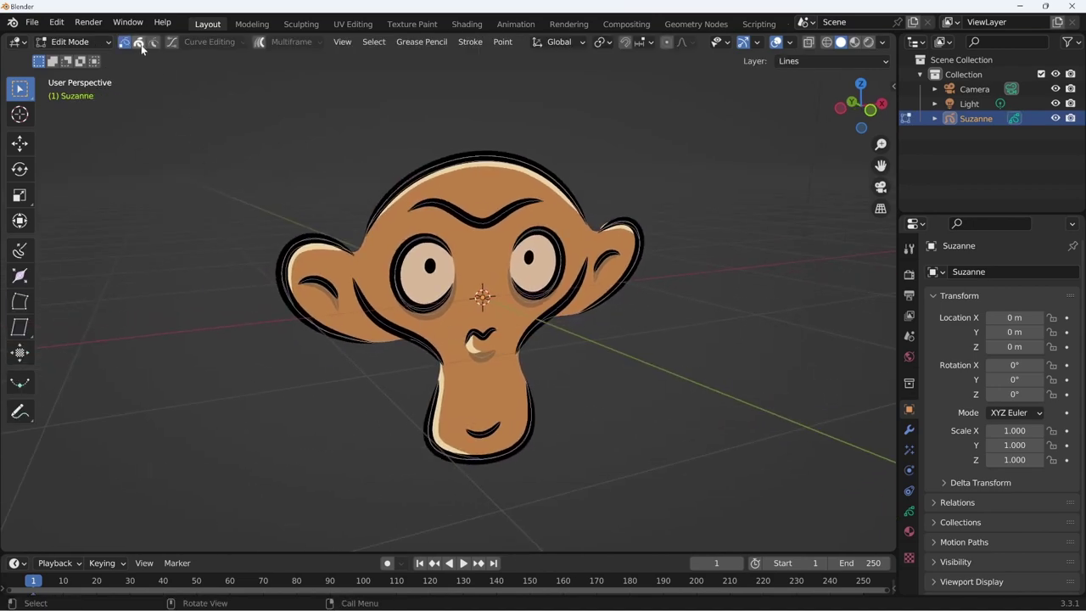
mouse_move(492, 227)
middle_mouse_down()
mouse_move(557, 304)
mouse_move(502, 293)
mouse_move(457, 348)
middle_mouse_up()
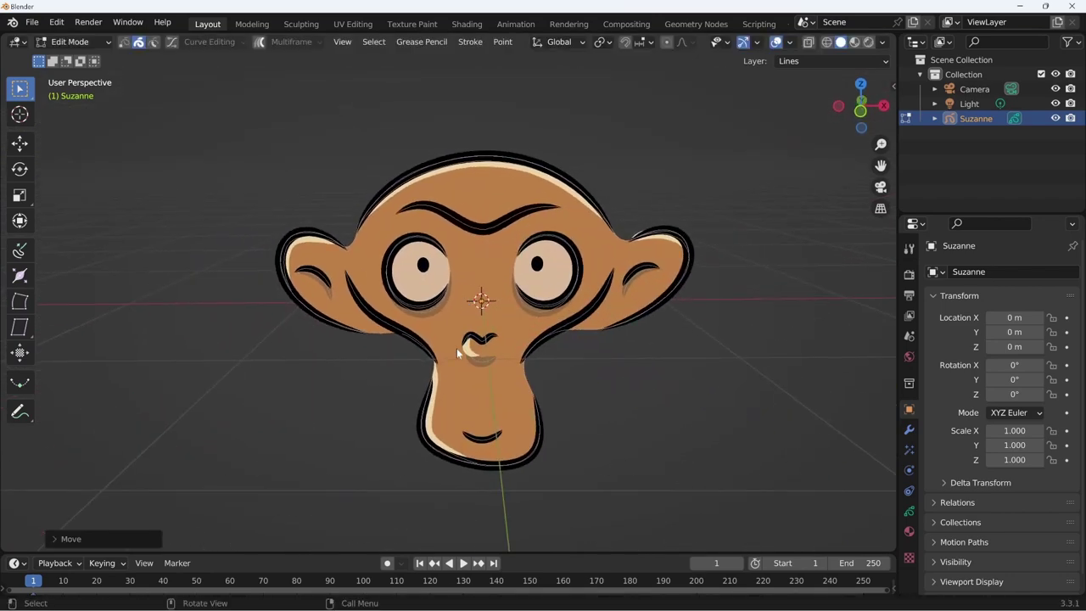
left_click(124, 41)
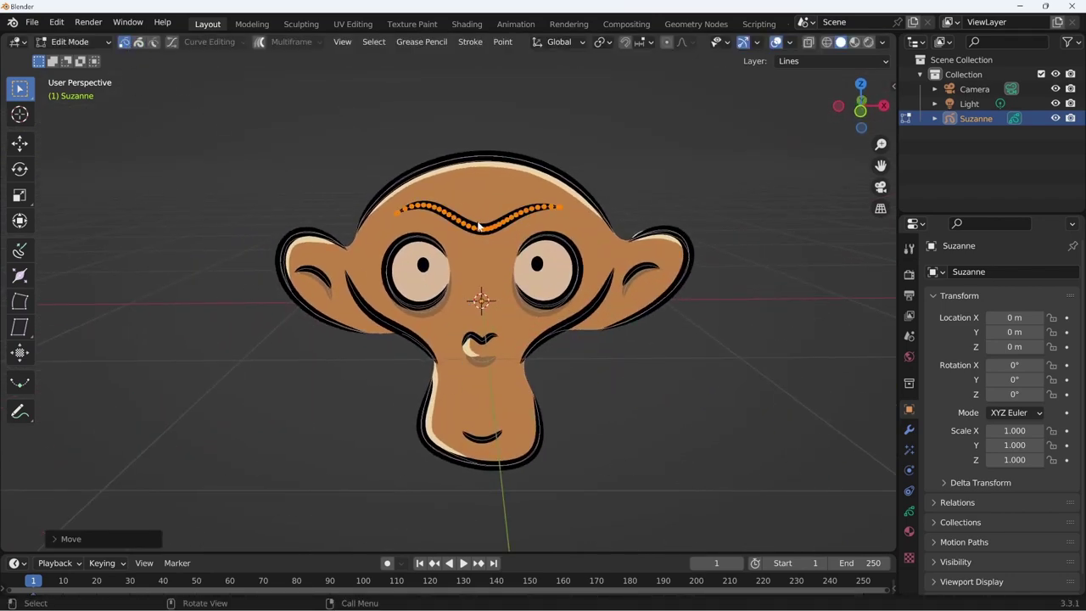
- Move an eyebrow point upward so the stroke curls up, then open the mode list
left_click(452, 219)
scroll(454, 225, "up", 2)
key("g")
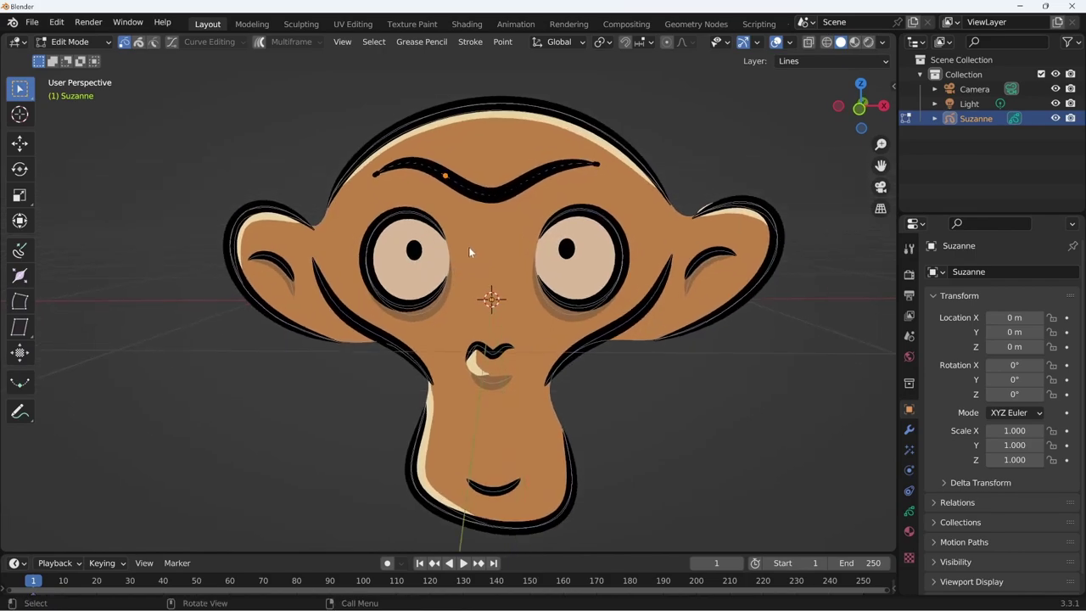
left_click(480, 231)
mouse_move(478, 236)
middle_mouse_down()
mouse_move(601, 256)
mouse_move(539, 260)
mouse_move(516, 277)
mouse_move(537, 299)
middle_mouse_up()
key("g")
left_click(516, 277)
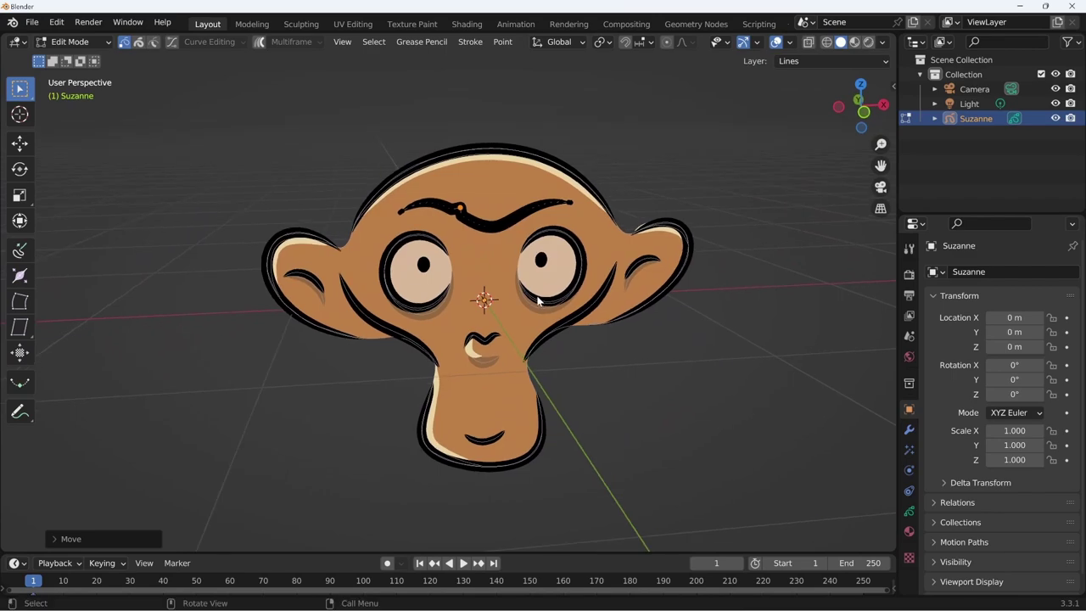
left_click(106, 44)
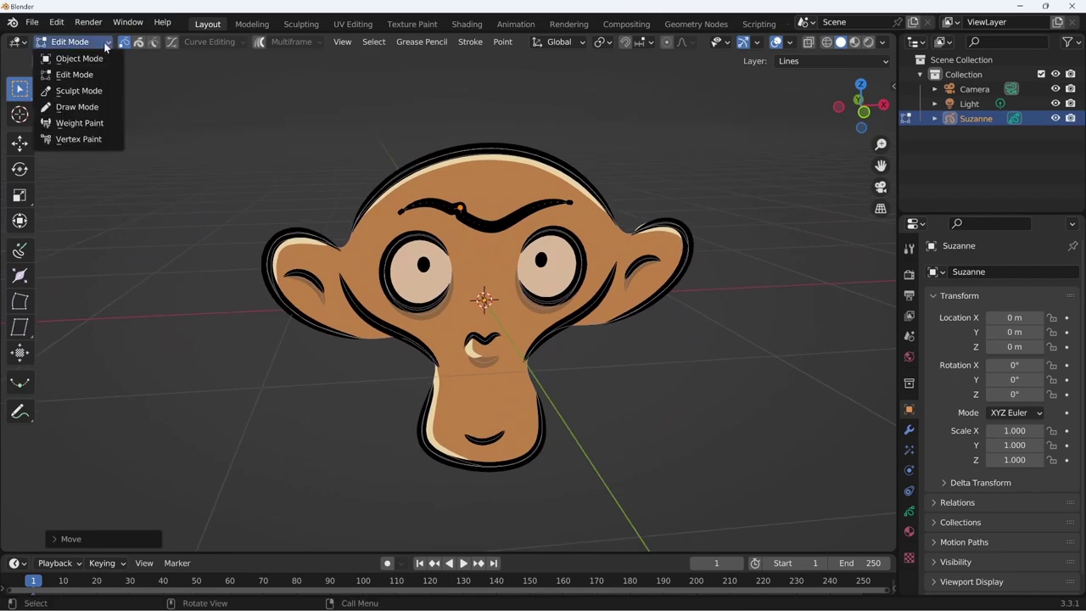
- Switch Suzanne to Draw Mode with the Pencil brush and Black material, 20 px radius
left_click(80, 108)
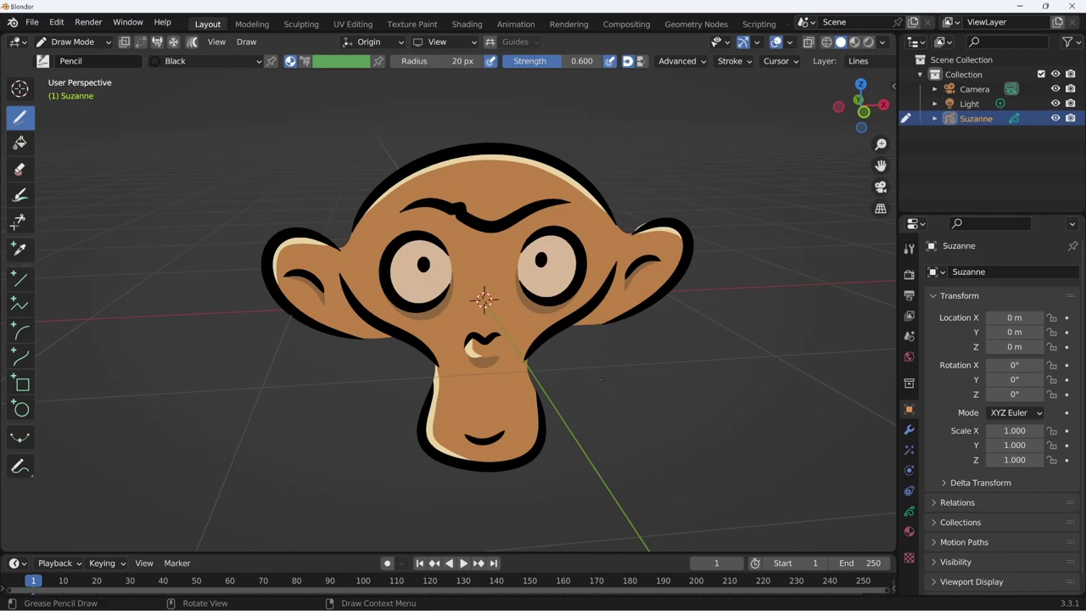
middle_click_drag(587, 377, 625, 382)
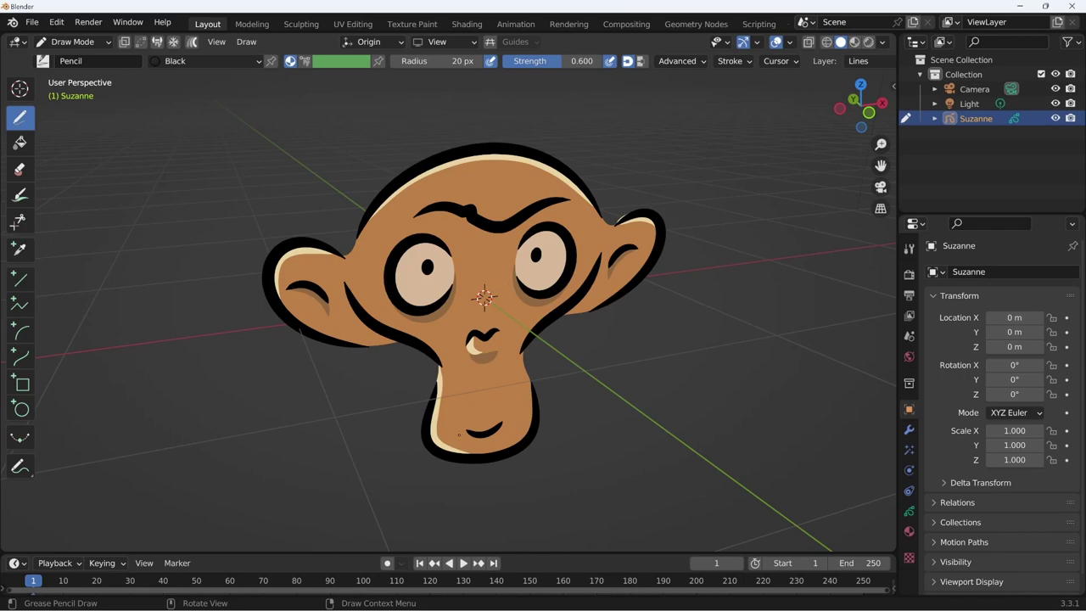
- Show Suzanne's material slots: Black, Skin, Skin_Light, Skin_Shadow, Eyes and Pupils
left_click(909, 531)
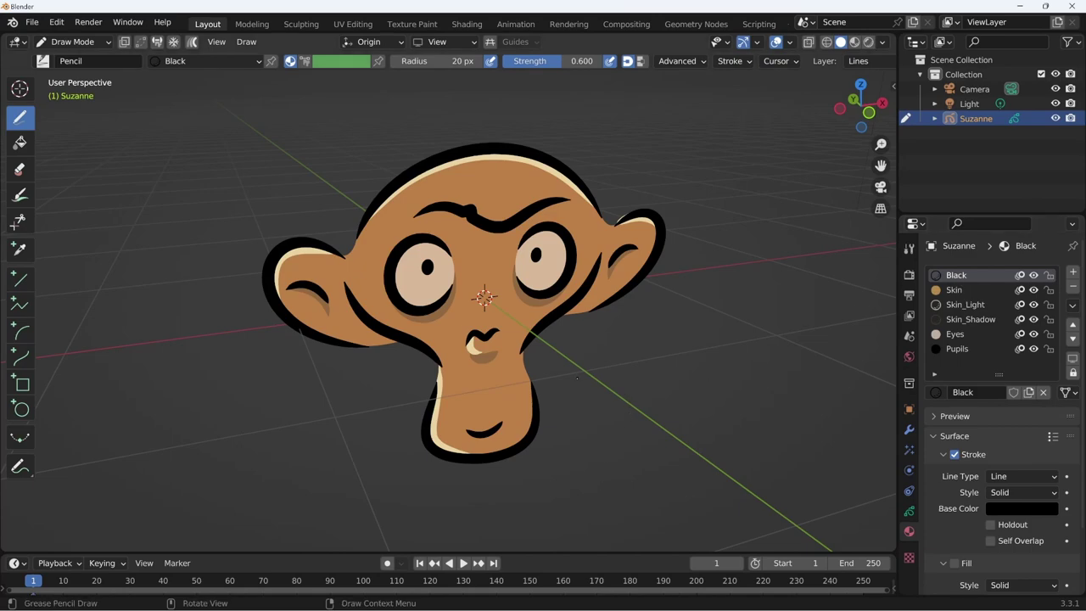
- Draw a wavy stroke and a looping stroke right of Suzanne with the Black pencil
left_click_drag(591, 358, 745, 455)
mouse_move(575, 472)
middle_mouse_down()
mouse_move(644, 416)
mouse_move(683, 78)
mouse_move(414, 113)
middle_mouse_up()
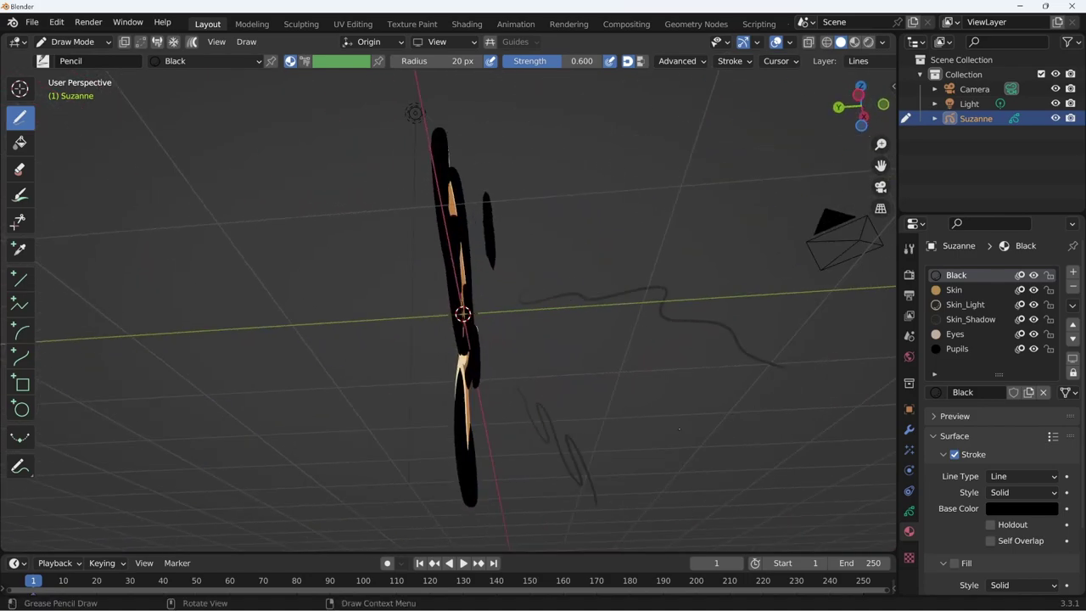
mouse_move(730, 329)
middle_mouse_down()
mouse_move(655, 521)
mouse_move(549, 414)
mouse_move(865, 325)
middle_mouse_up()
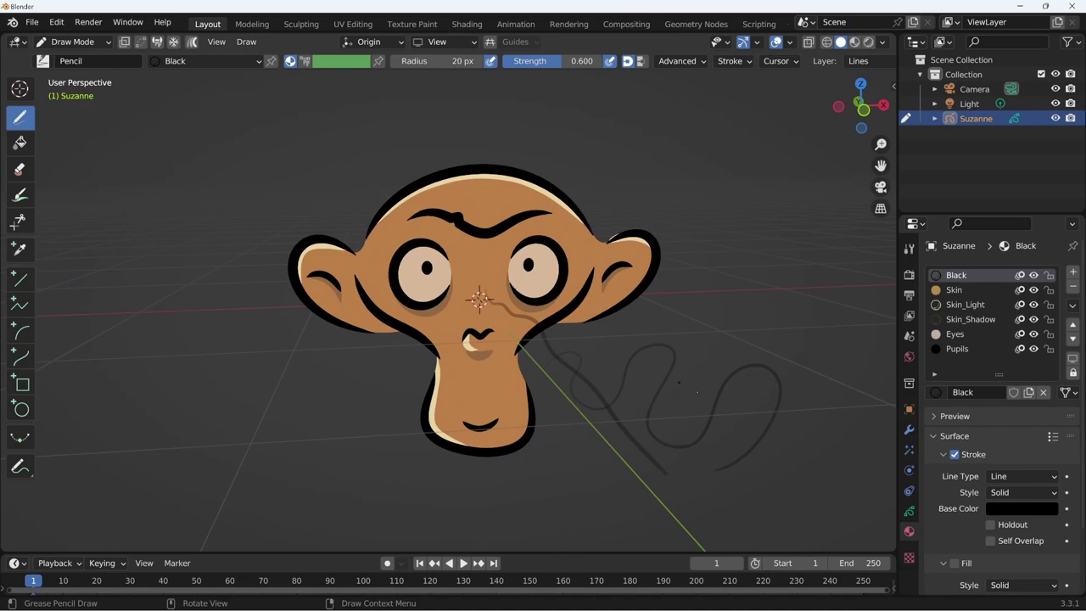
left_click_drag(663, 322, 766, 363)
middle_click_drag(560, 464, 586, 464)
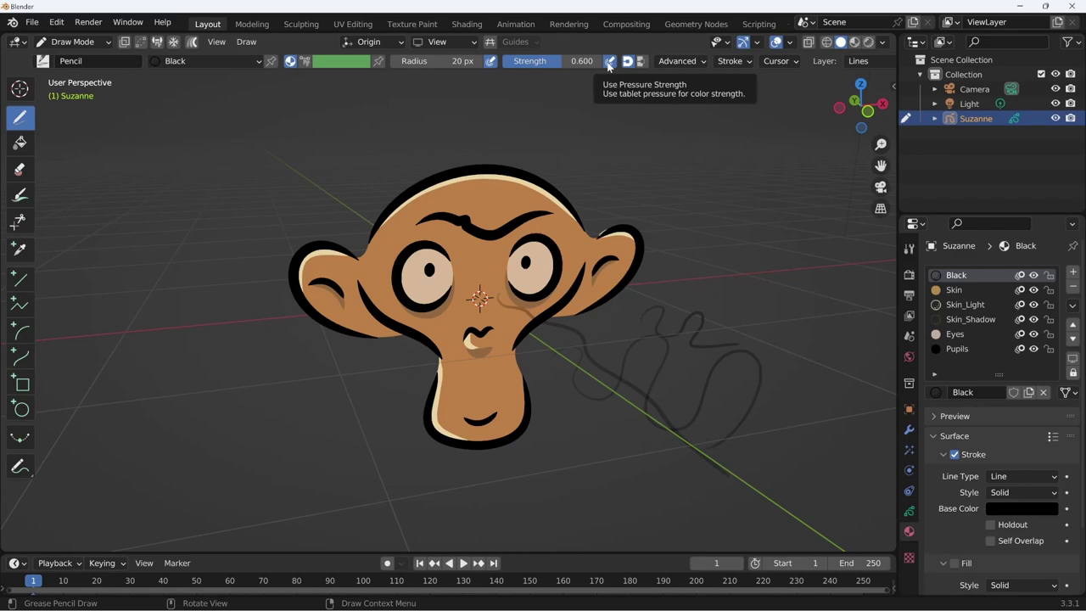
- At strength 1.000, draw two coiled and two wavy bold strokes around Suzanne's right side
middle_click_drag(653, 288, 680, 302)
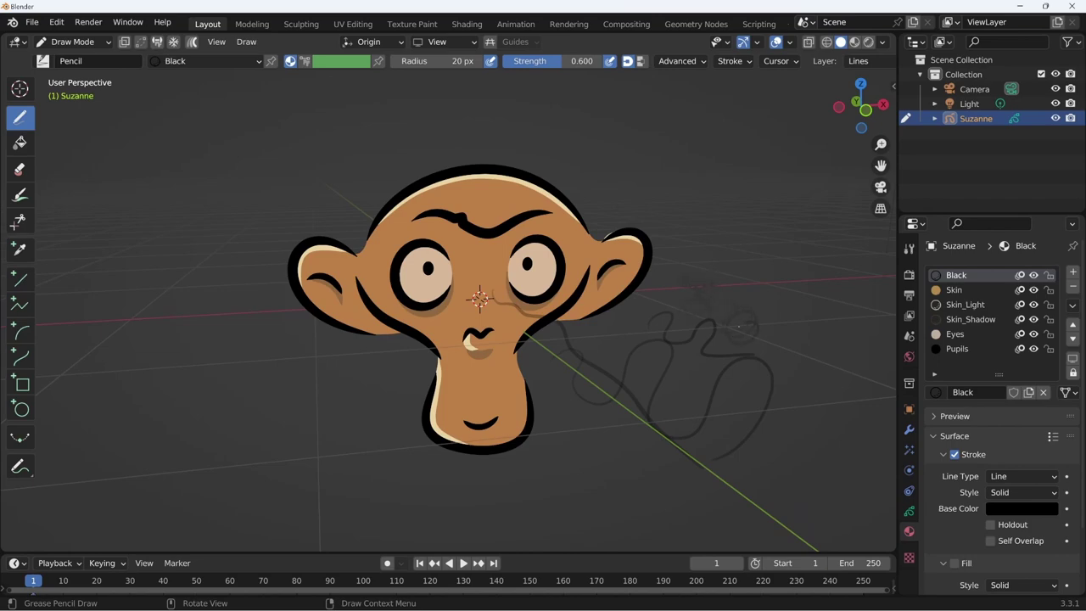
mouse_move(737, 326)
left_mouse_down()
mouse_move(789, 399)
mouse_move(776, 426)
mouse_move(782, 449)
left_mouse_up()
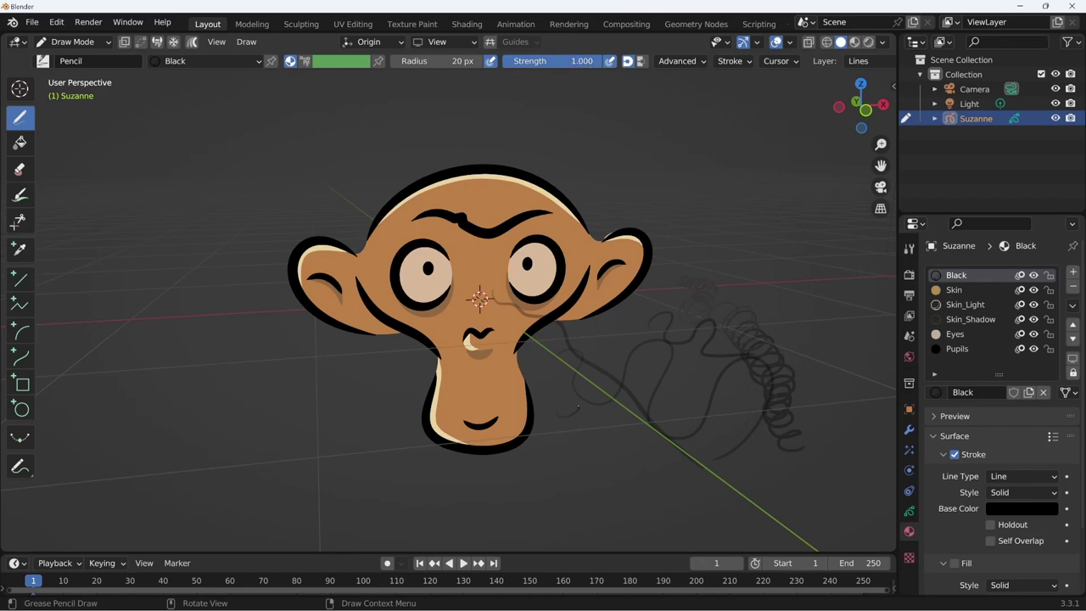
mouse_move(577, 405)
left_mouse_down()
mouse_move(591, 437)
mouse_move(638, 475)
mouse_move(659, 486)
mouse_move(692, 476)
mouse_move(725, 493)
left_mouse_up()
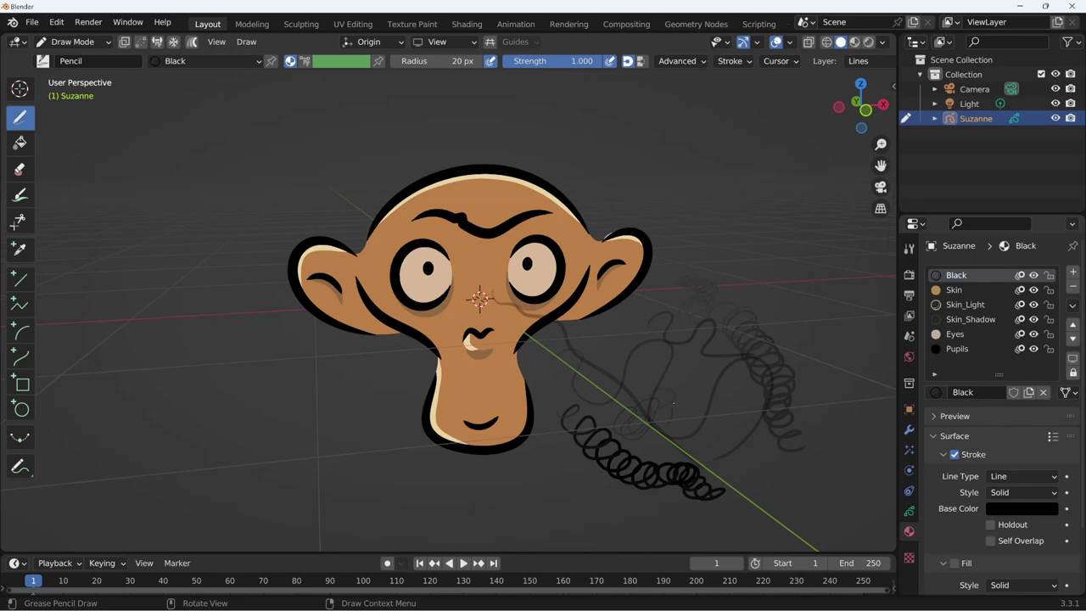
mouse_move(672, 404)
left_mouse_down()
mouse_move(683, 434)
mouse_move(717, 442)
mouse_move(754, 481)
left_mouse_up()
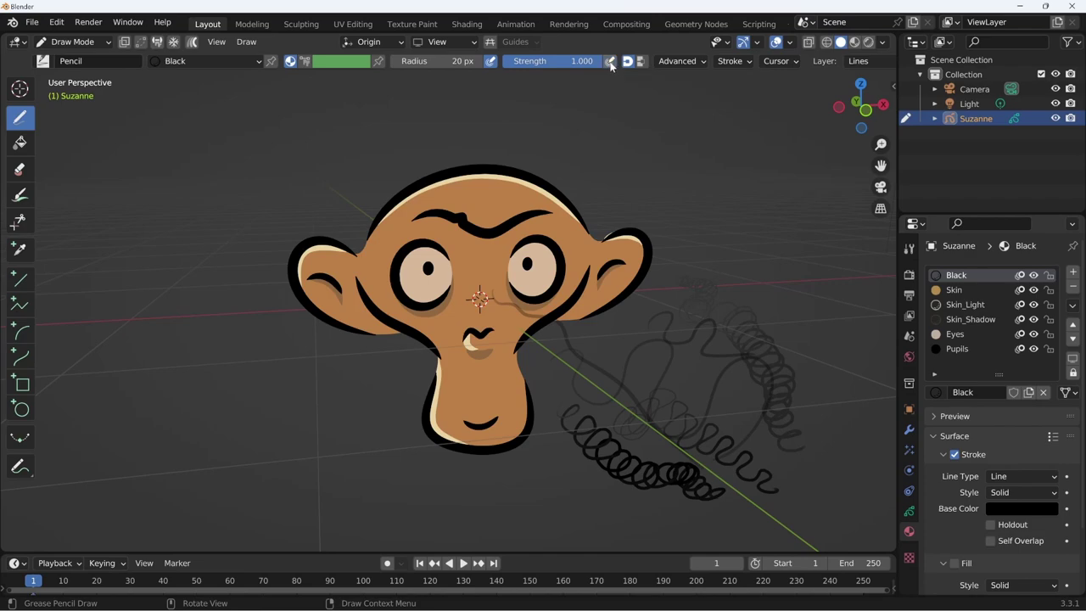
mouse_move(611, 180)
left_mouse_down()
mouse_move(687, 191)
mouse_move(711, 212)
mouse_move(687, 246)
mouse_move(728, 269)
mouse_move(763, 321)
mouse_move(793, 436)
left_mouse_up()
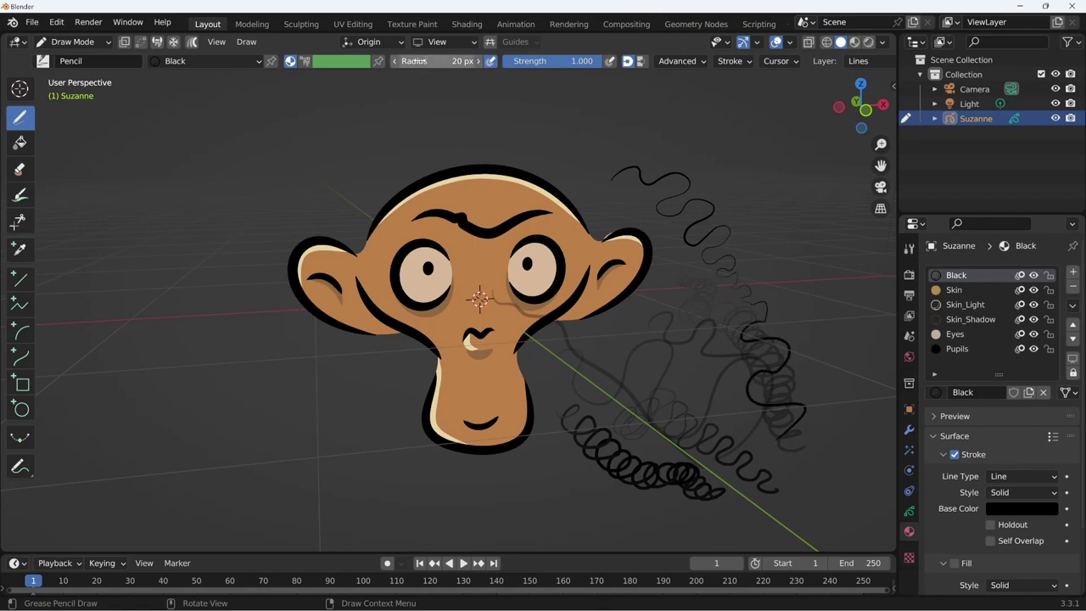
- With pressure thickness off, draw curling and wavy strokes left, below, right and above Suzanne
left_click(490, 61)
left_click_drag(252, 217, 314, 378)
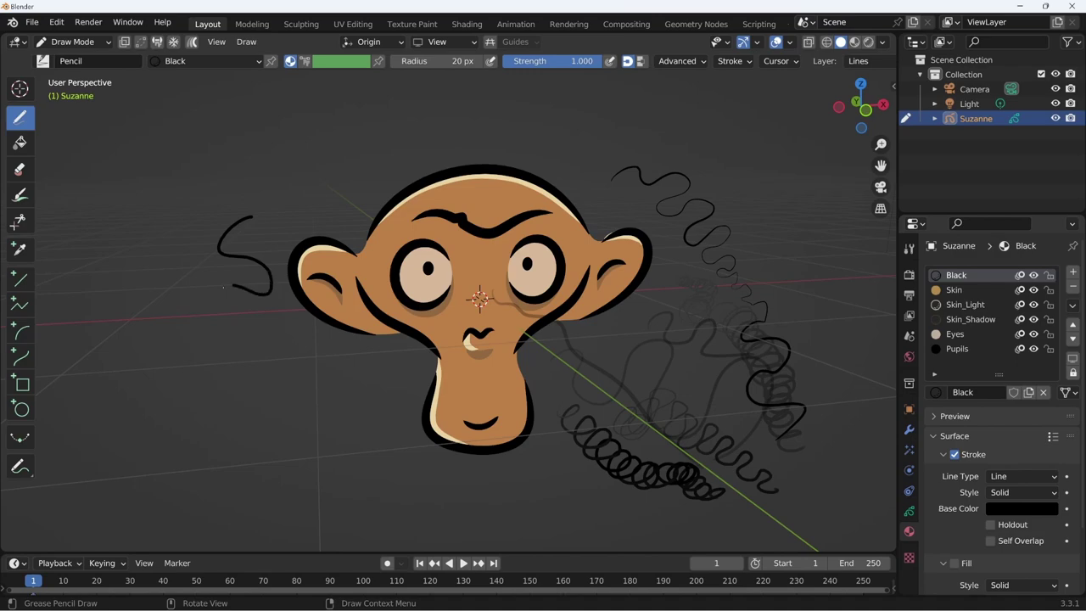
mouse_move(287, 417)
left_mouse_down()
mouse_move(369, 458)
mouse_move(423, 452)
mouse_move(484, 480)
mouse_move(566, 443)
left_mouse_up()
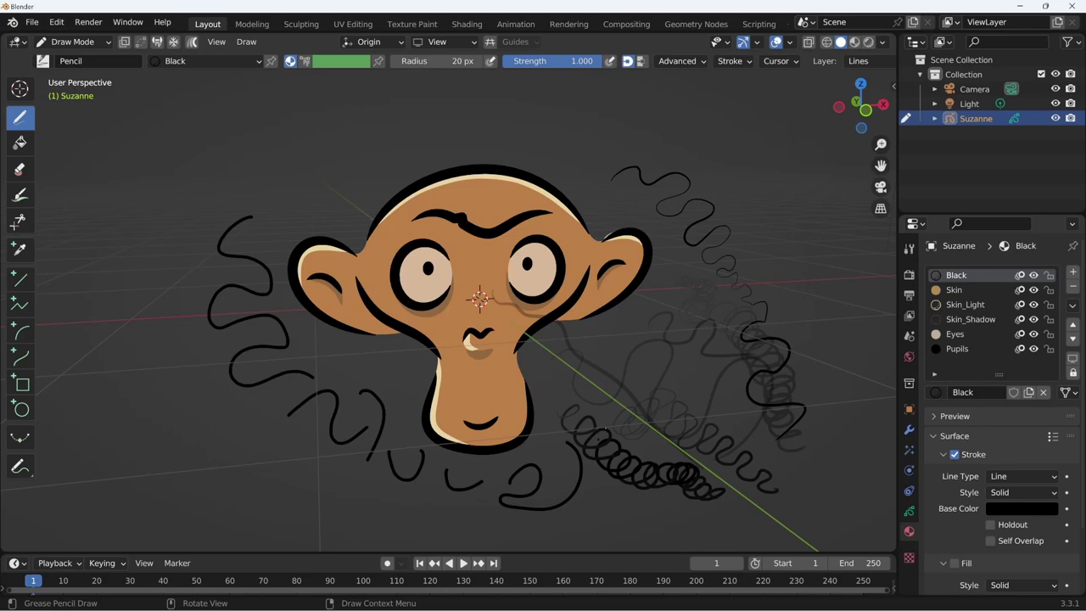
mouse_move(565, 378)
left_mouse_down()
mouse_move(641, 359)
mouse_move(674, 381)
left_mouse_up()
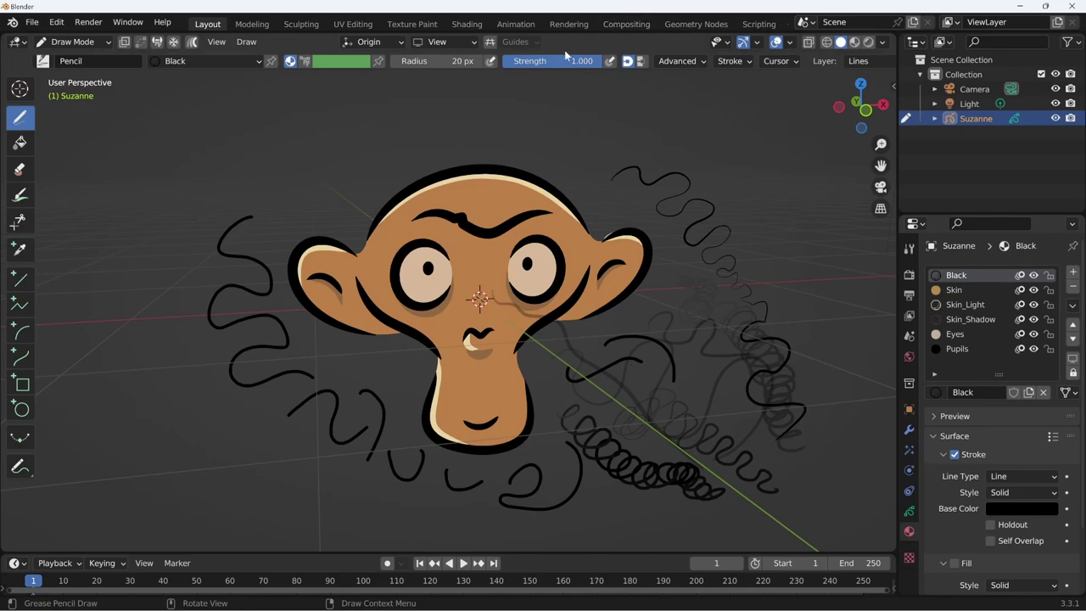
mouse_move(565, 128)
left_mouse_down()
mouse_move(620, 133)
mouse_move(642, 154)
left_mouse_up()
- Re-enable pressure thickness, sketch squiggles, hatching and an N shape at upper right, then open the brush list
left_click(491, 62)
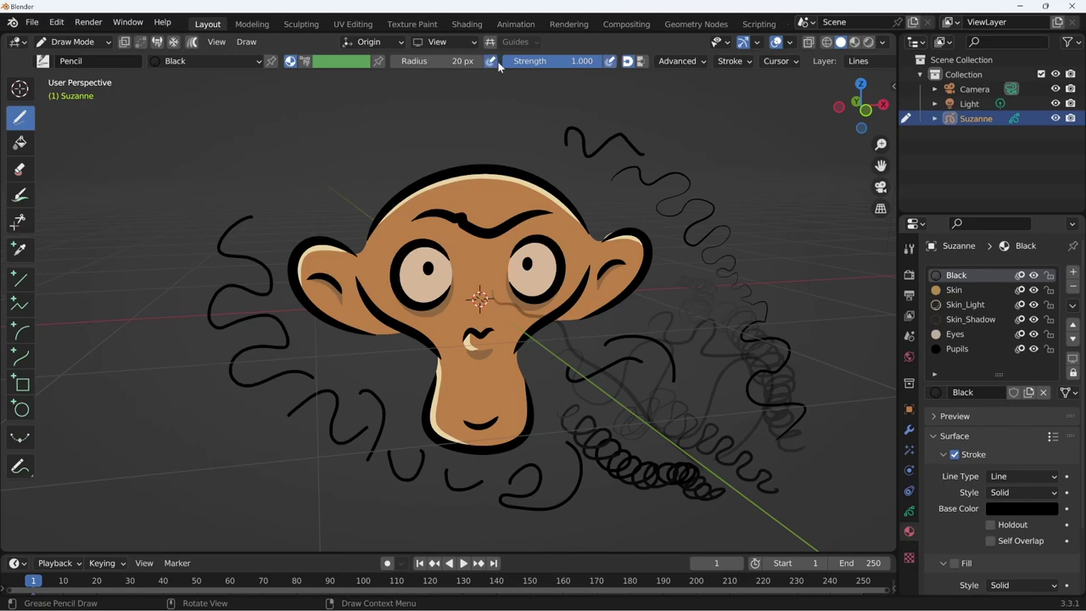
left_click_drag(516, 139, 597, 134)
left_click_drag(733, 157, 751, 188)
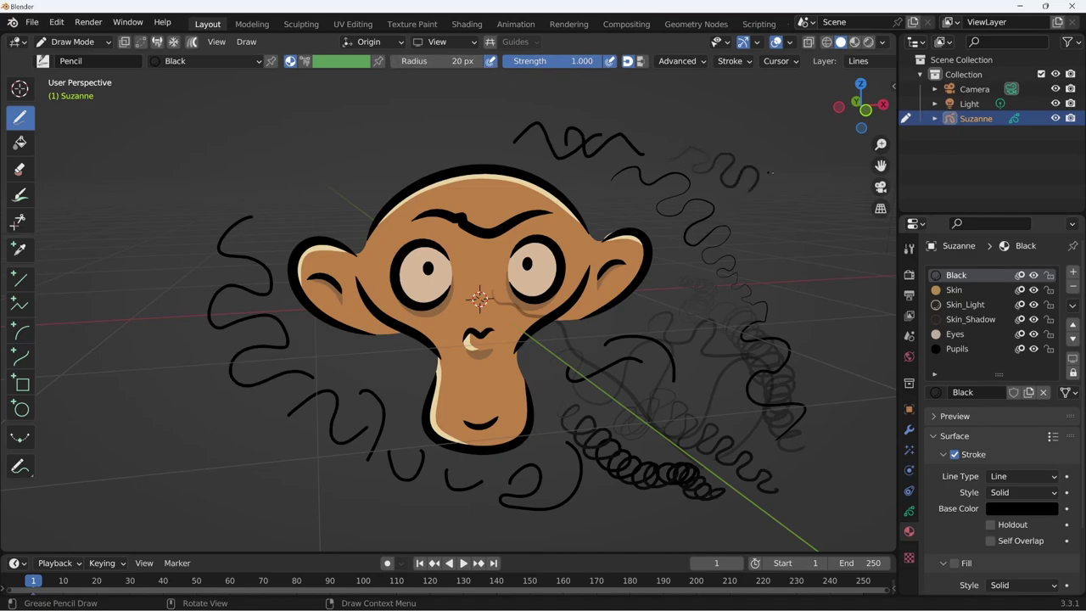
mouse_move(771, 137)
left_mouse_down()
mouse_move(746, 151)
mouse_move(792, 161)
left_mouse_up()
left_click_drag(793, 120, 795, 178)
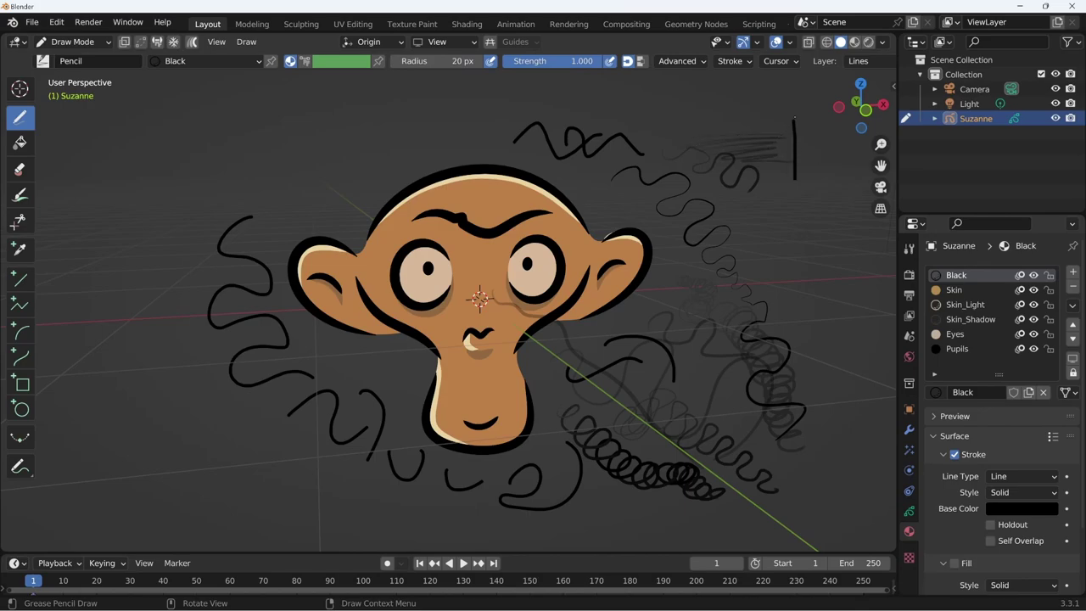
left_click_drag(795, 117, 803, 177)
left_click_drag(803, 118, 806, 189)
left_click(84, 61)
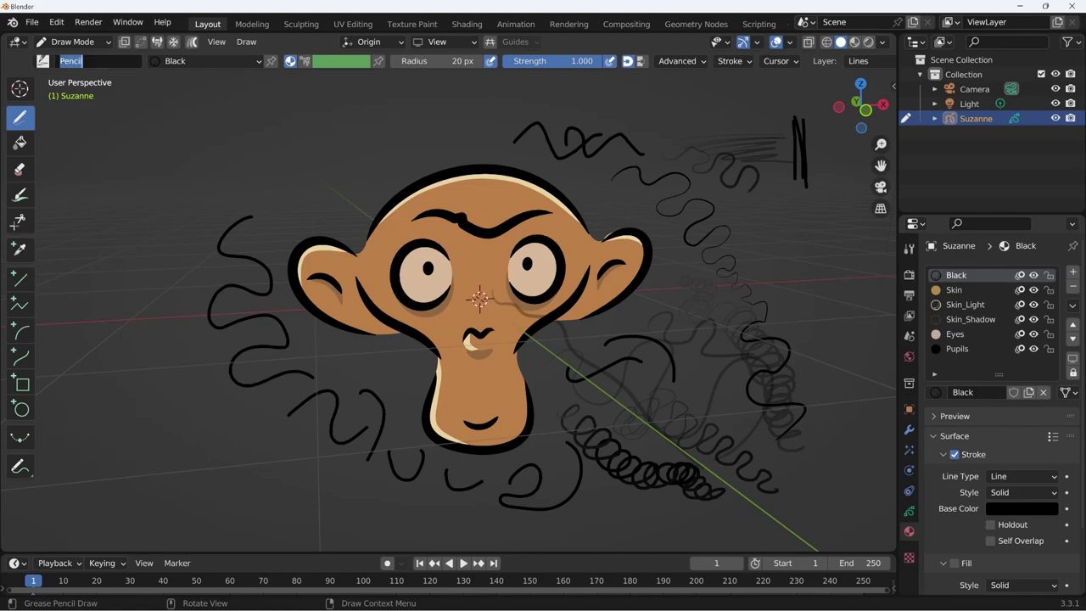
left_click(43, 61)
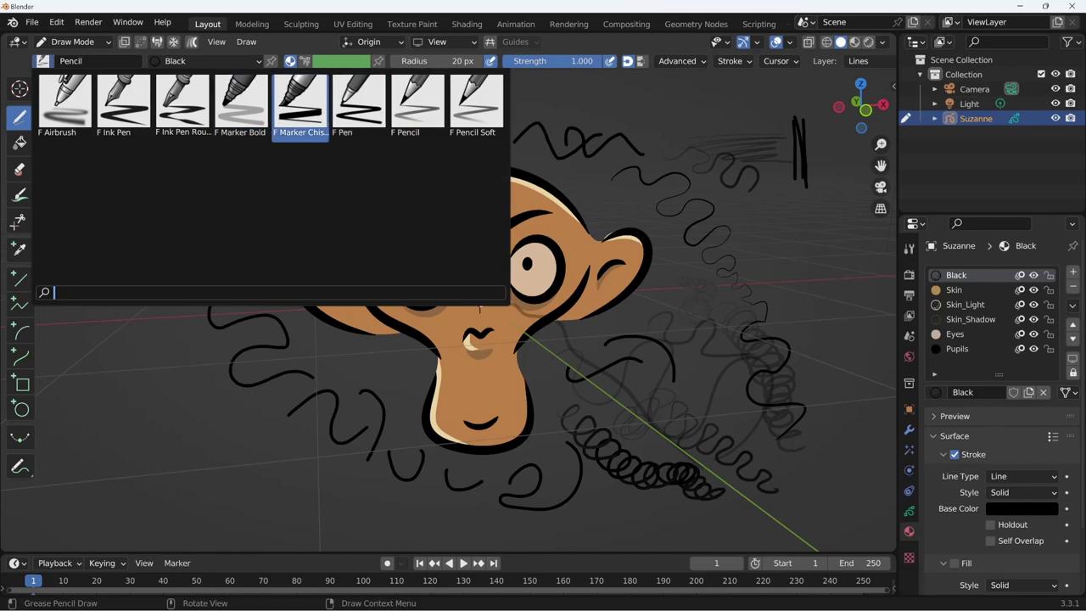
- Switch to Marker Chisel and paint broad dark strokes left and below-left of Suzanne
left_click(301, 116)
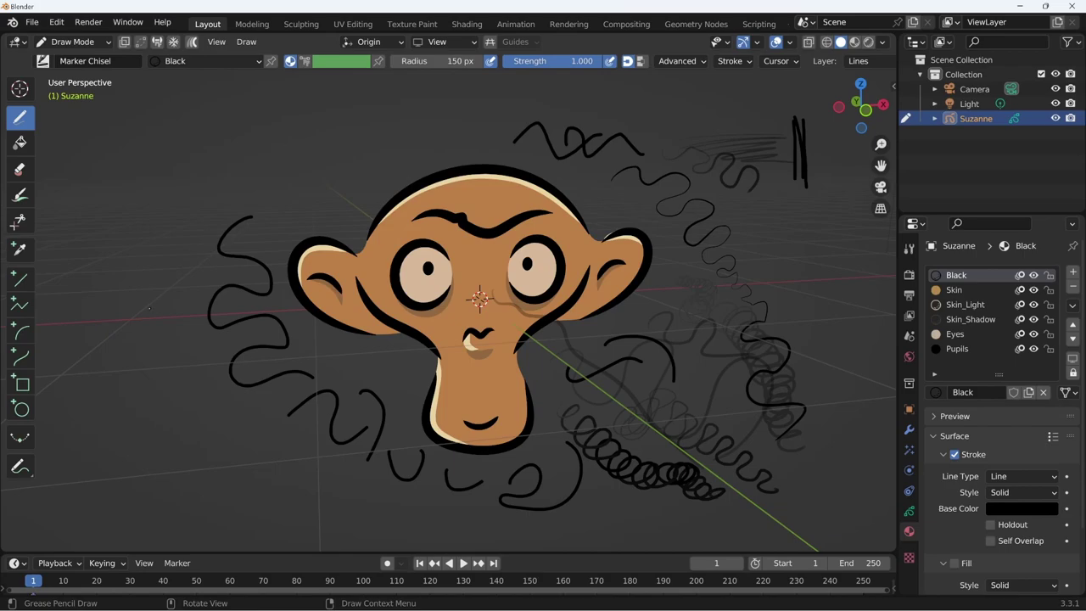
mouse_move(149, 315)
left_mouse_down()
mouse_move(225, 259)
mouse_move(195, 328)
mouse_move(205, 360)
left_mouse_up()
left_click(240, 371)
mouse_move(265, 321)
left_mouse_down()
mouse_move(205, 378)
mouse_move(309, 377)
mouse_move(348, 403)
left_mouse_up()
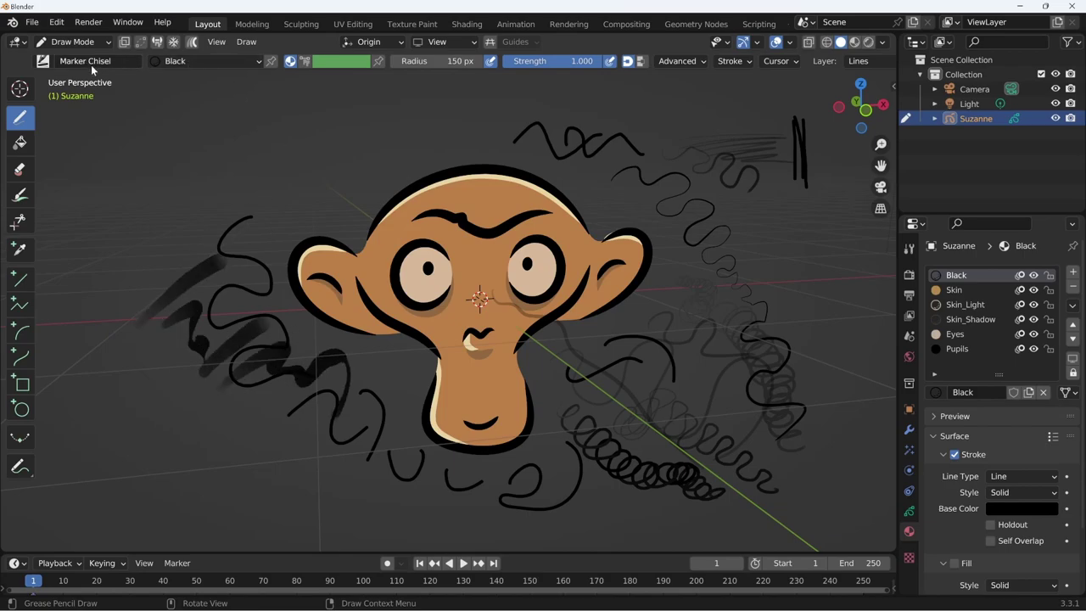
left_click_drag(250, 394, 386, 341)
left_click_drag(284, 441, 407, 377)
left_click_drag(369, 424, 415, 386)
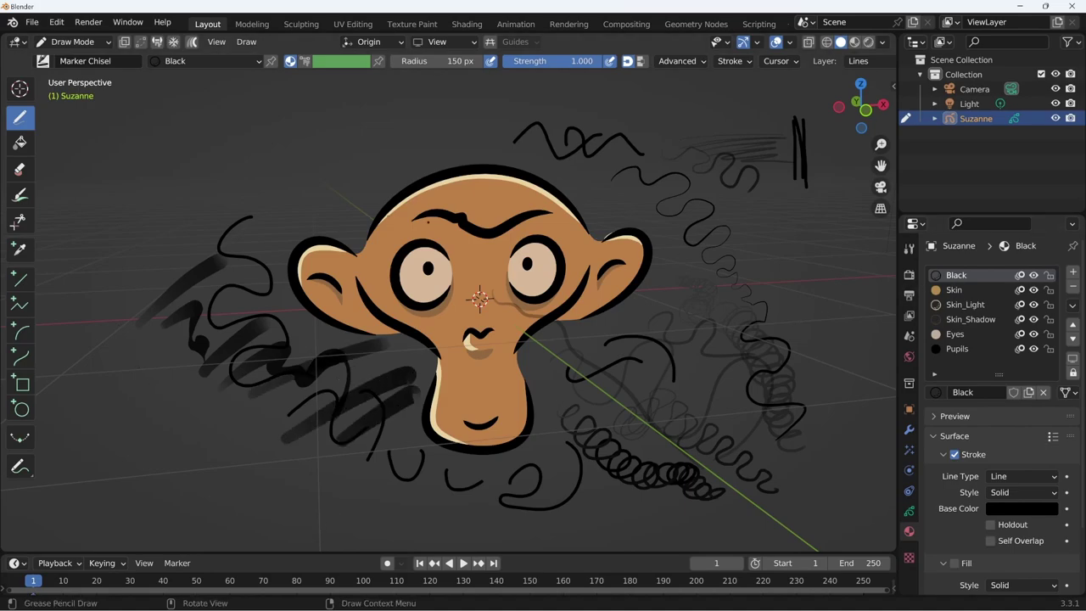
left_click(42, 62)
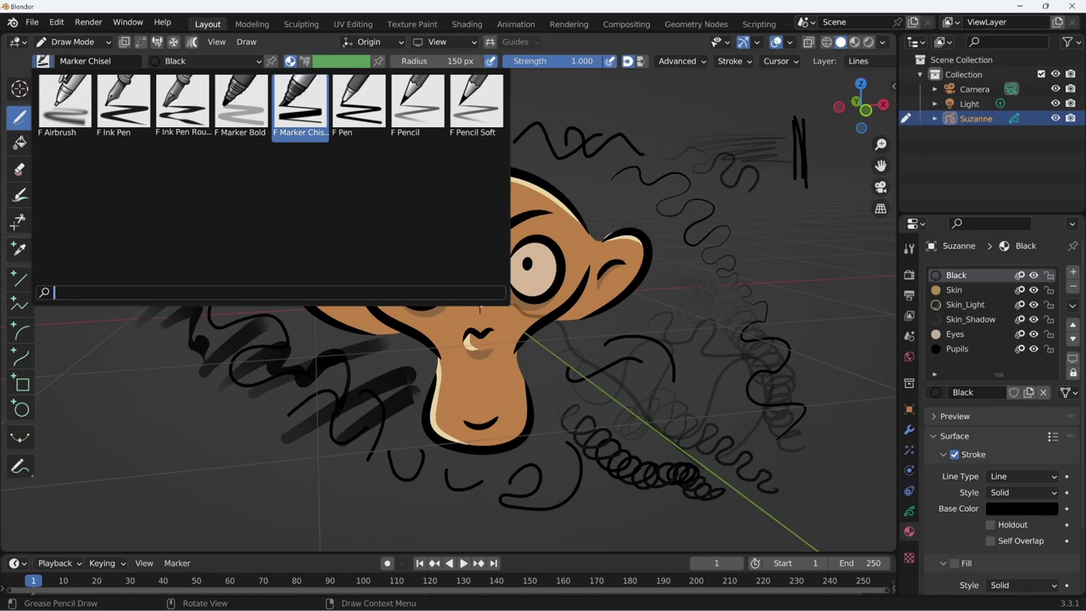
- Return to the Pencil brush at strength 0.6, draw a faint test squiggle, and select Skin
left_click(417, 100)
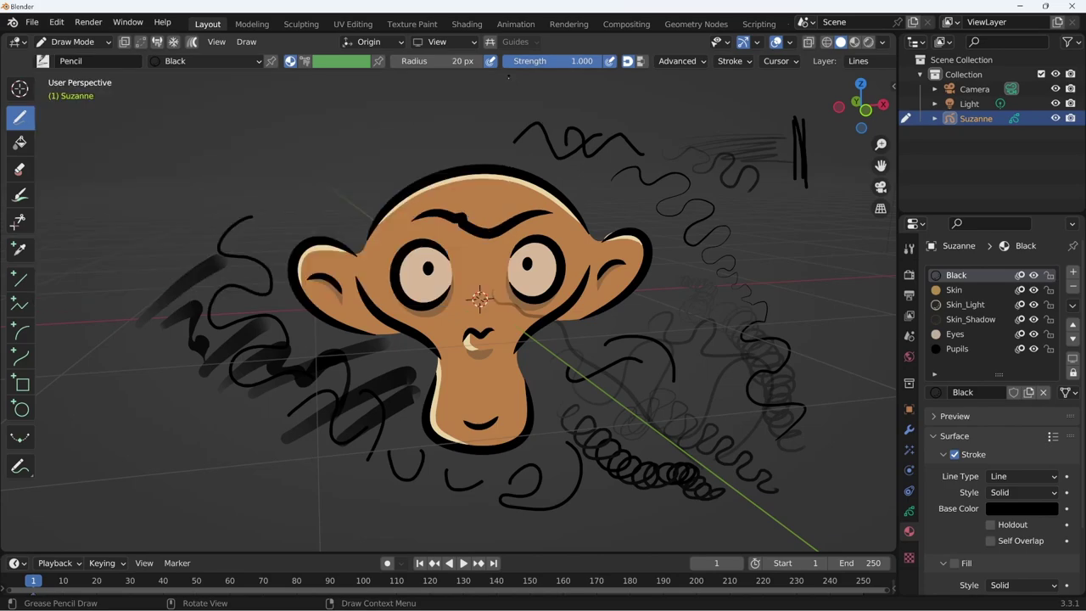
left_click(585, 62)
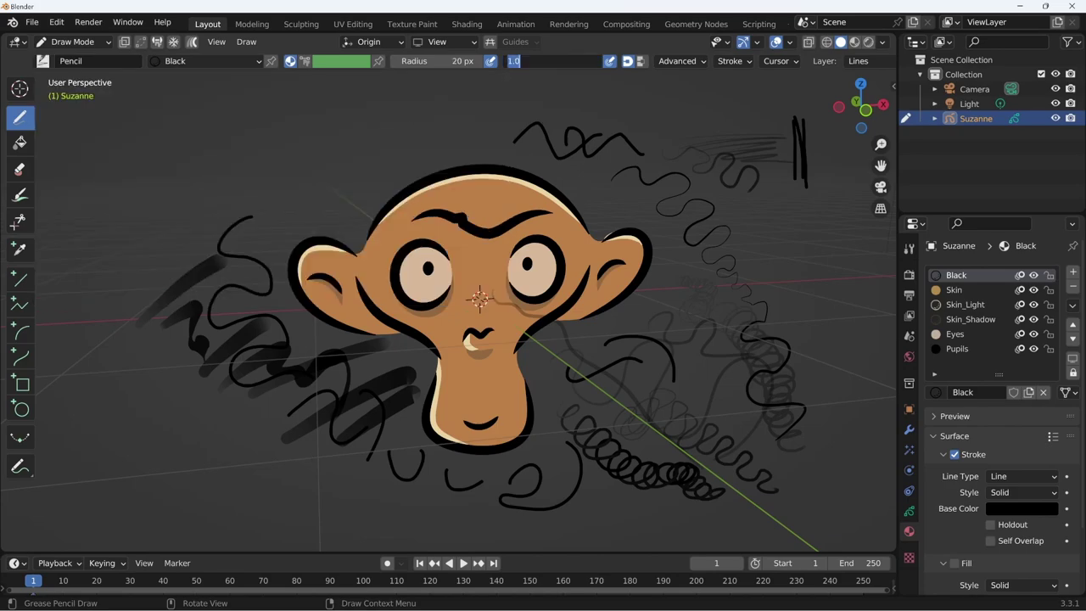
type("0.6")
key("Return")
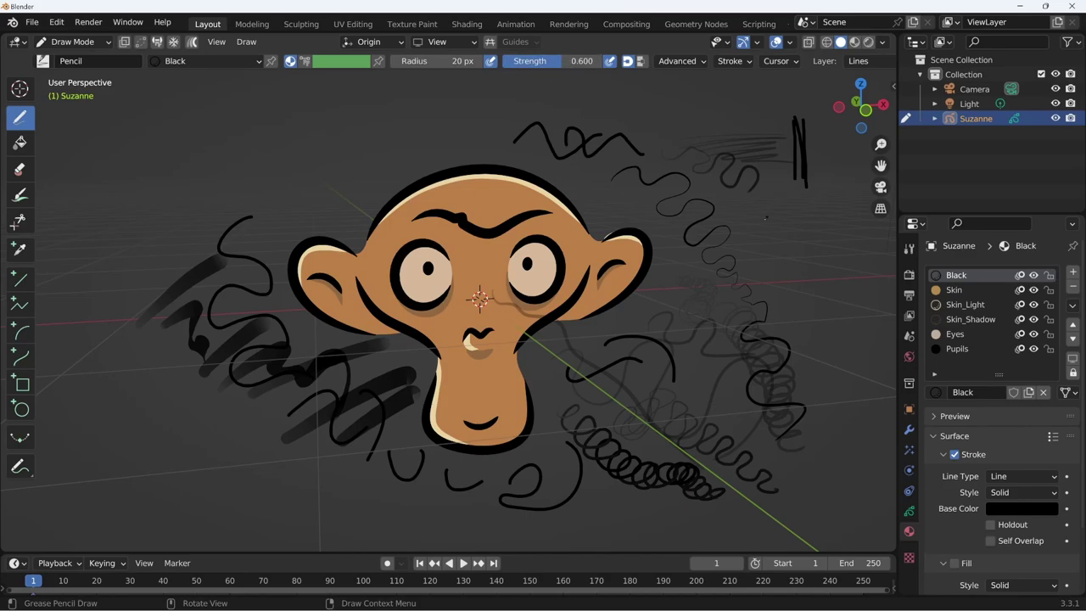
left_click_drag(764, 217, 804, 269)
left_click(960, 291)
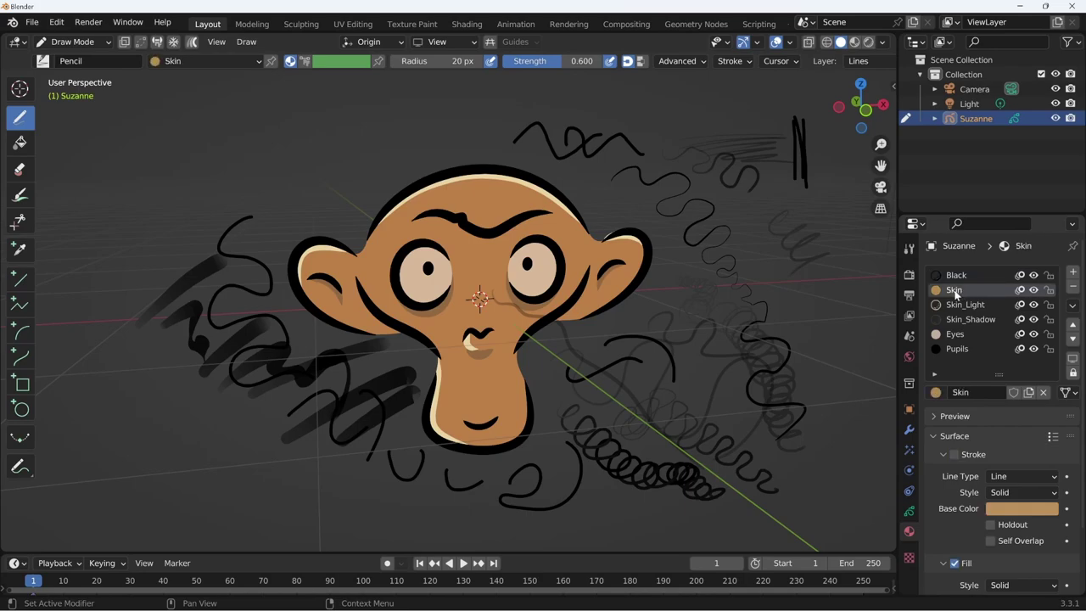
- Paint three tan Skin-filled blobs above-left, far left and lower left of Suzanne's head
left_click_drag(276, 130, 320, 125)
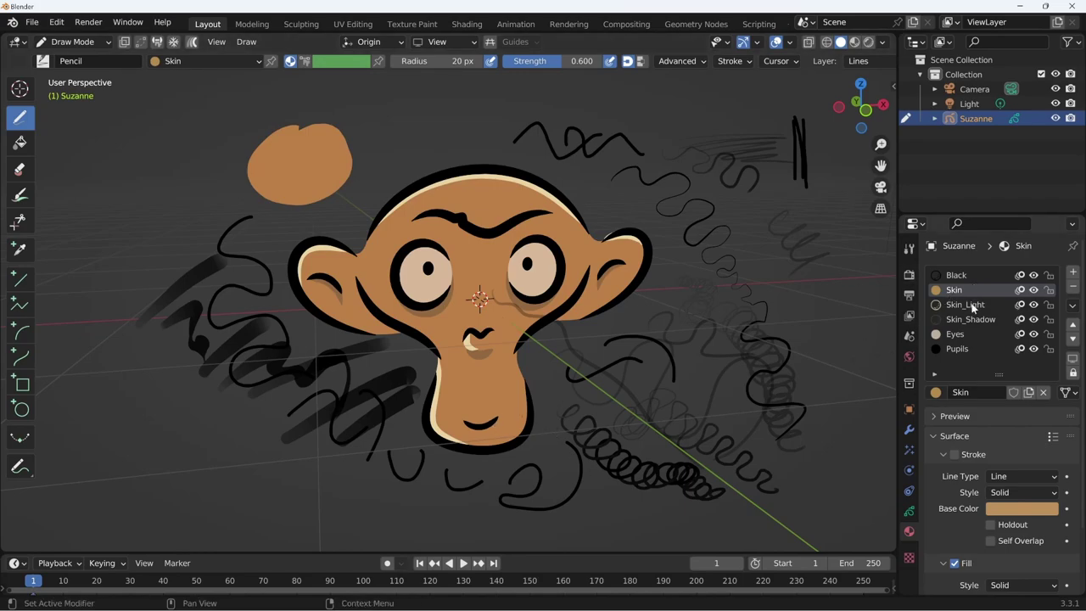
scroll(1007, 557, "down", 2)
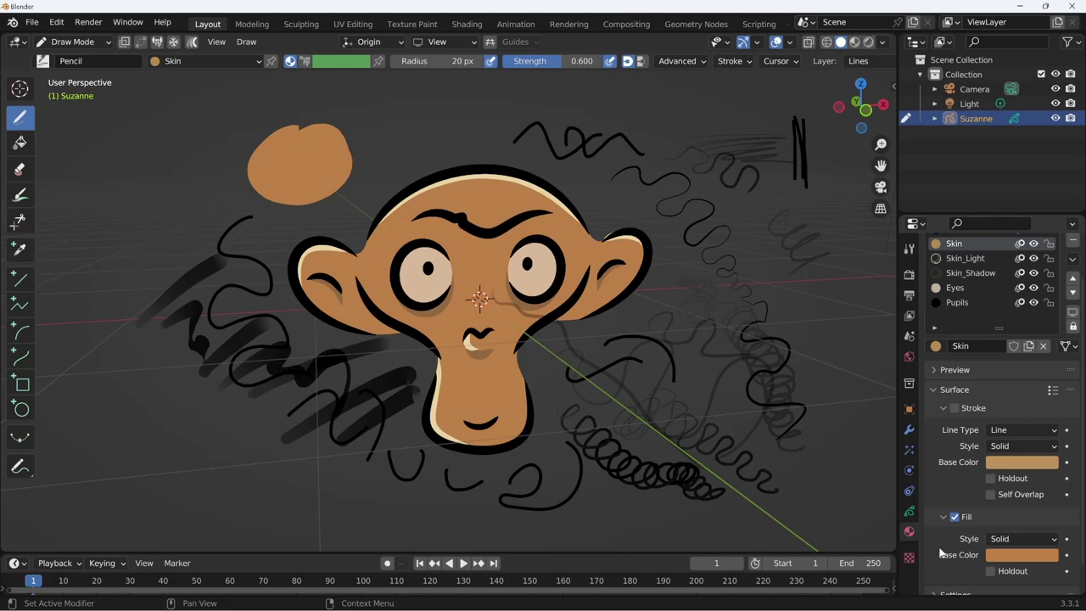
left_click_drag(128, 237, 186, 174)
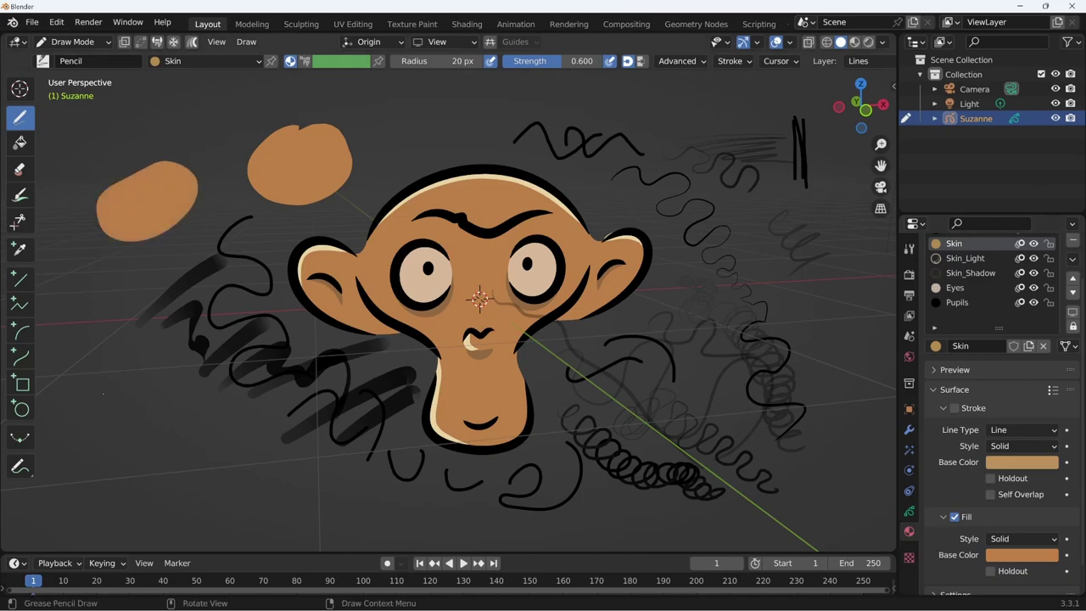
left_click_drag(86, 357, 84, 336)
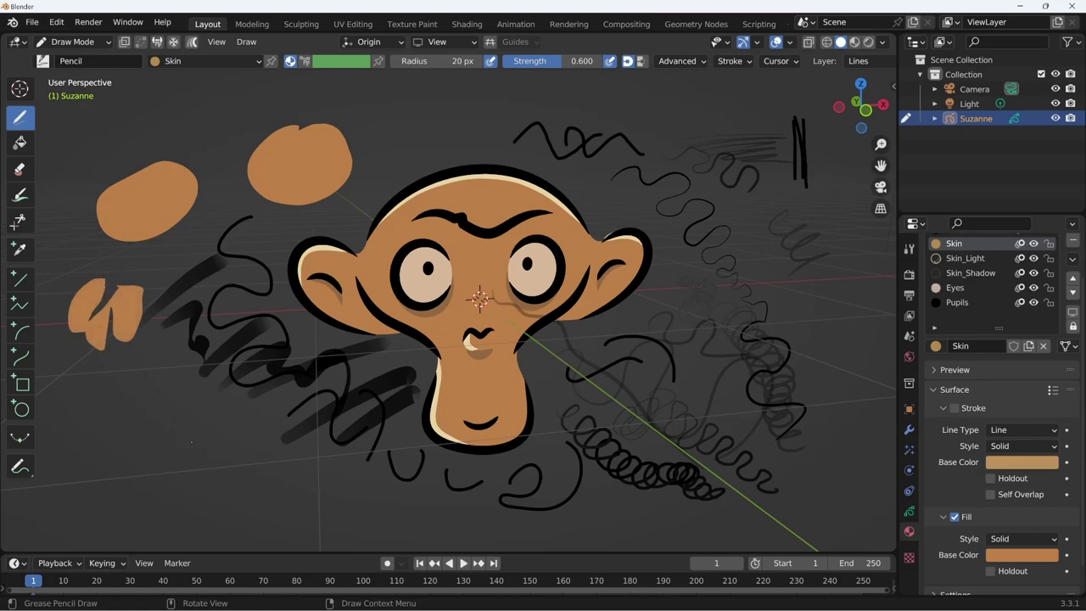
scroll(992, 382, "up", 3)
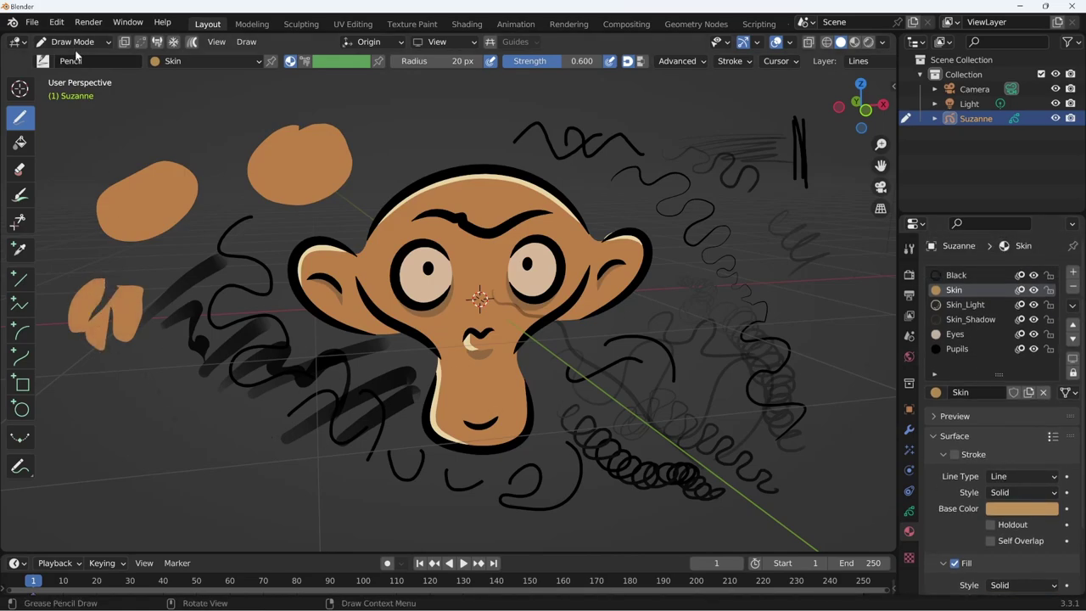
left_click(43, 61)
- Draw an oval and an e-shaped cream Skin_Light loop right of Suzanne
left_click(966, 304)
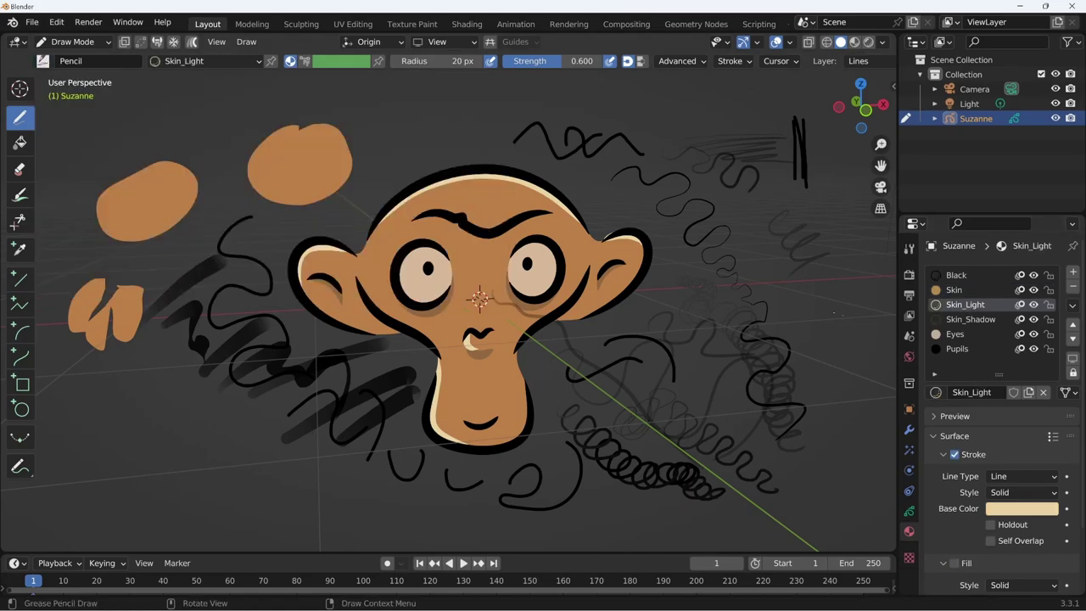
left_click_drag(797, 346, 820, 363)
left_click_drag(816, 407, 858, 392)
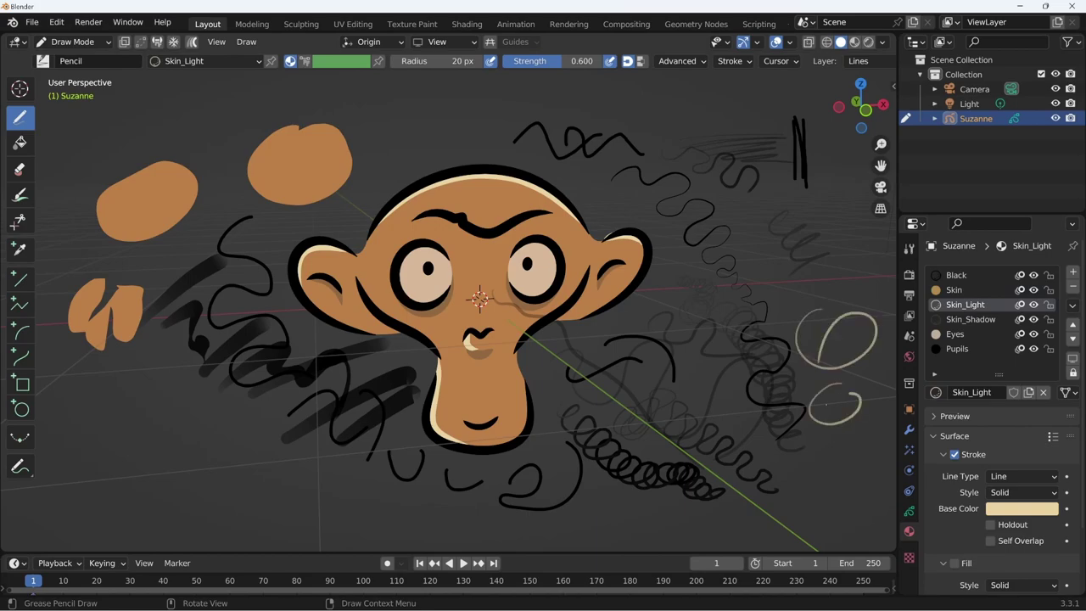
- Paint two pale Eyes-material ovals right of Suzanne's chin
left_click(970, 319)
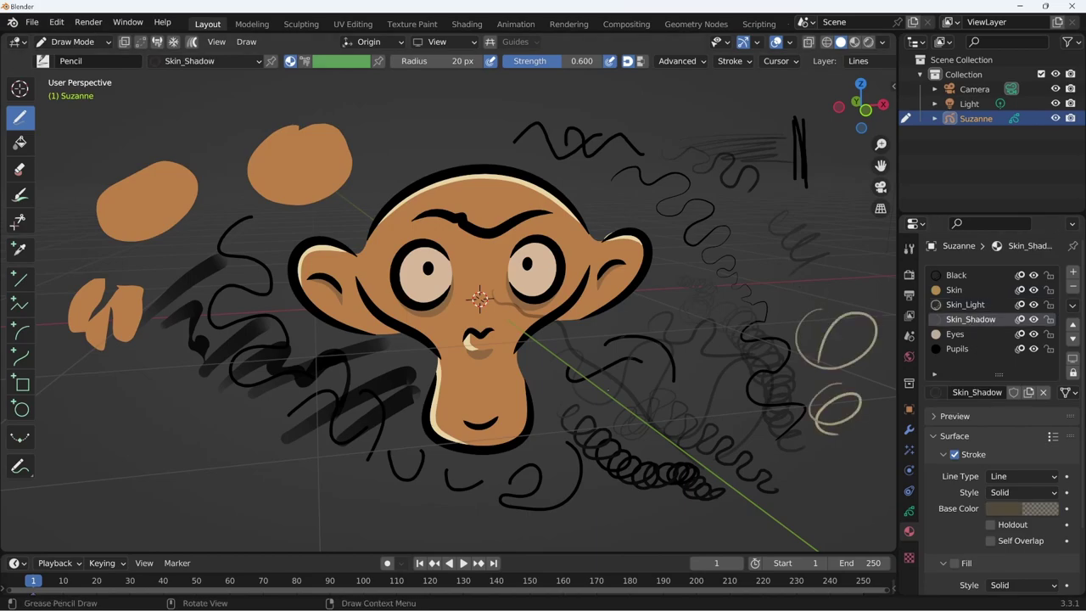
left_click(955, 333)
left_click_drag(580, 346, 570, 353)
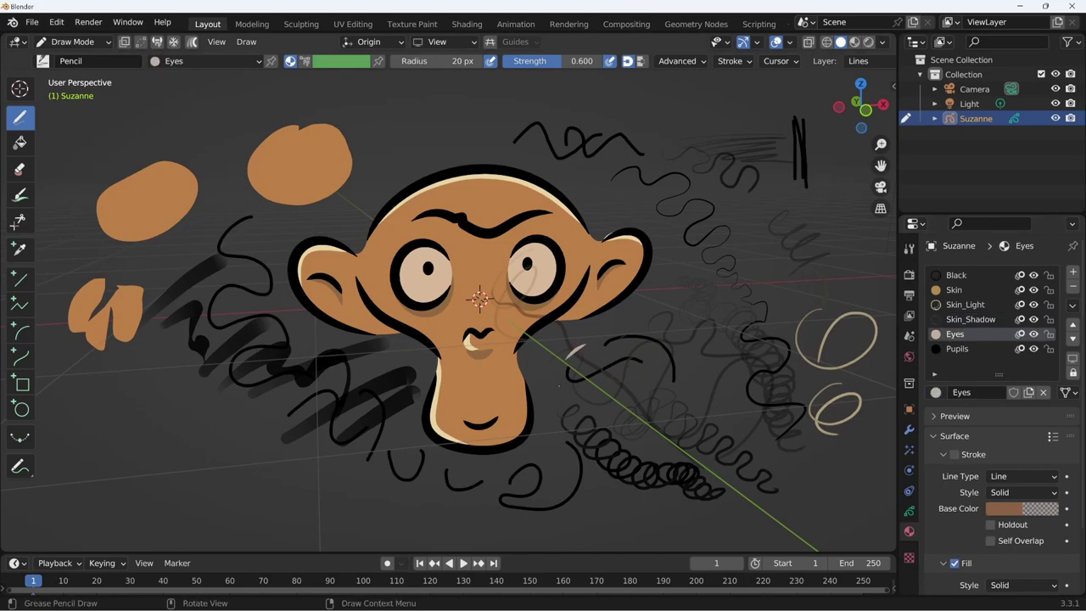
left_click_drag(651, 361, 634, 371)
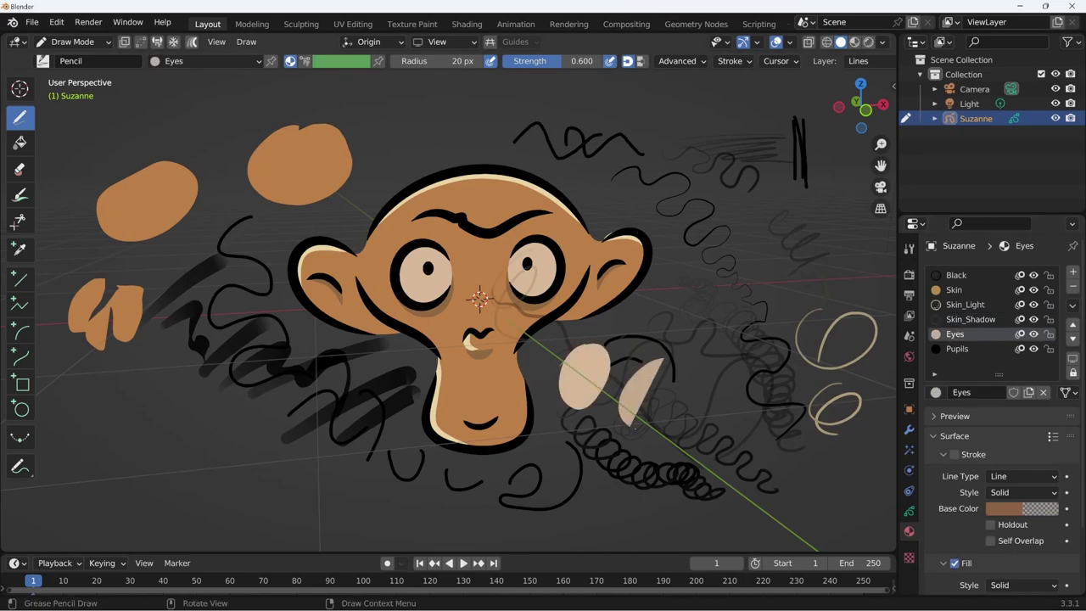
- Paint two black Pupils blobs at lower left, then make Black the active material again
left_click(956, 348)
left_click_drag(405, 407, 392, 462)
left_click_drag(180, 408, 163, 458)
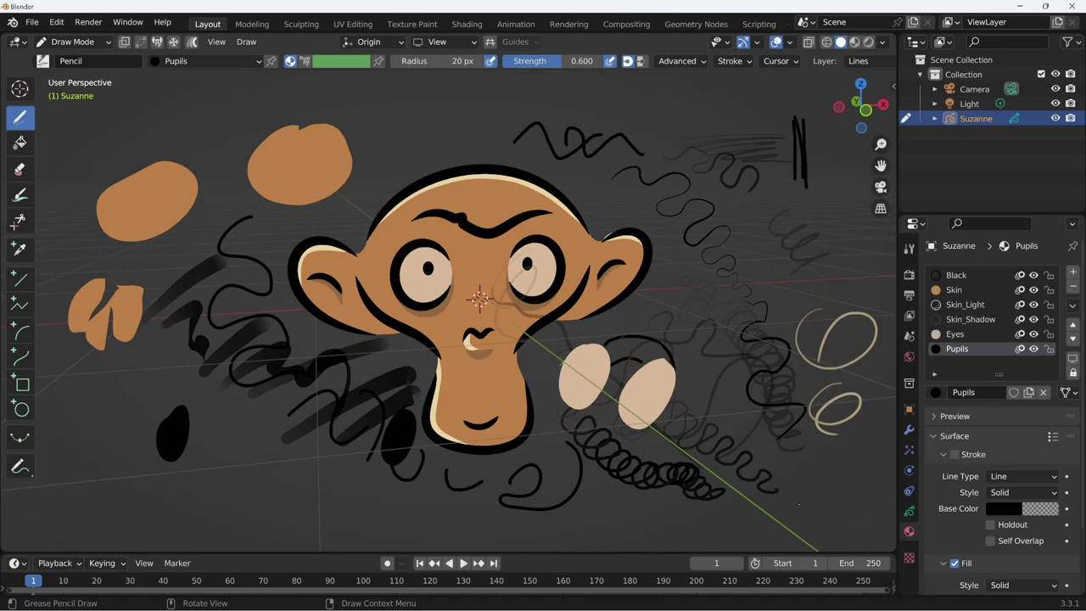
left_click(956, 275)
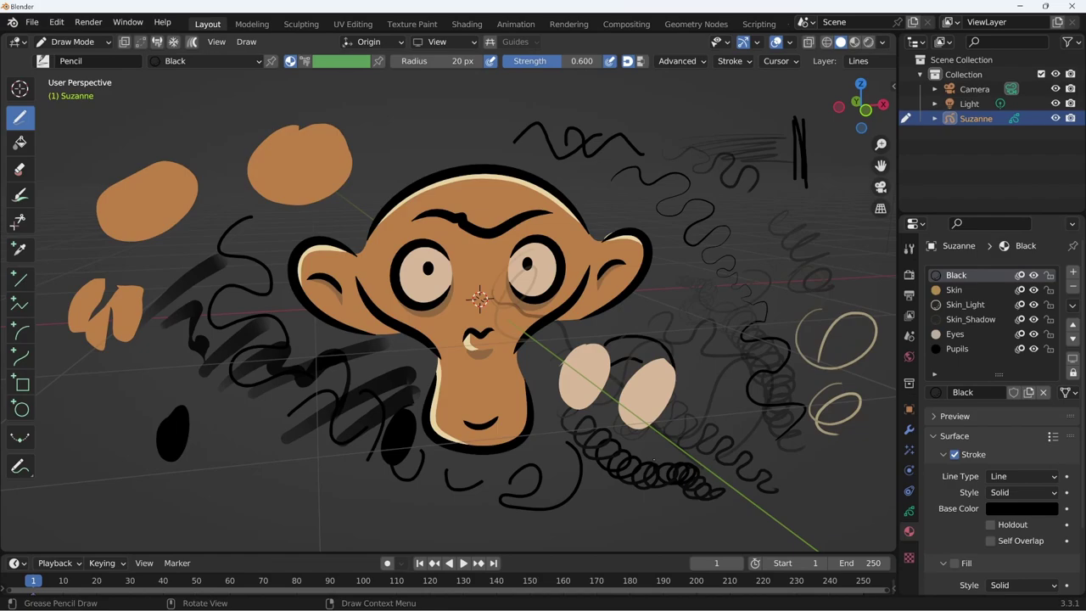
- In stroke-select Edit Mode, nudge the upper-left tan Skin blob slightly up and right
key("Tab")
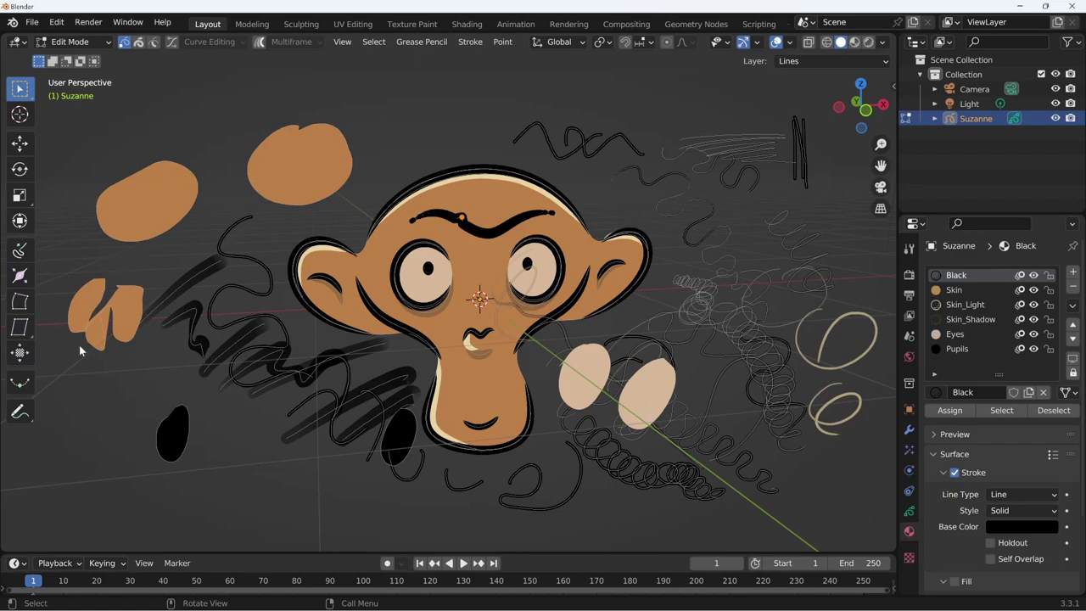
key("2")
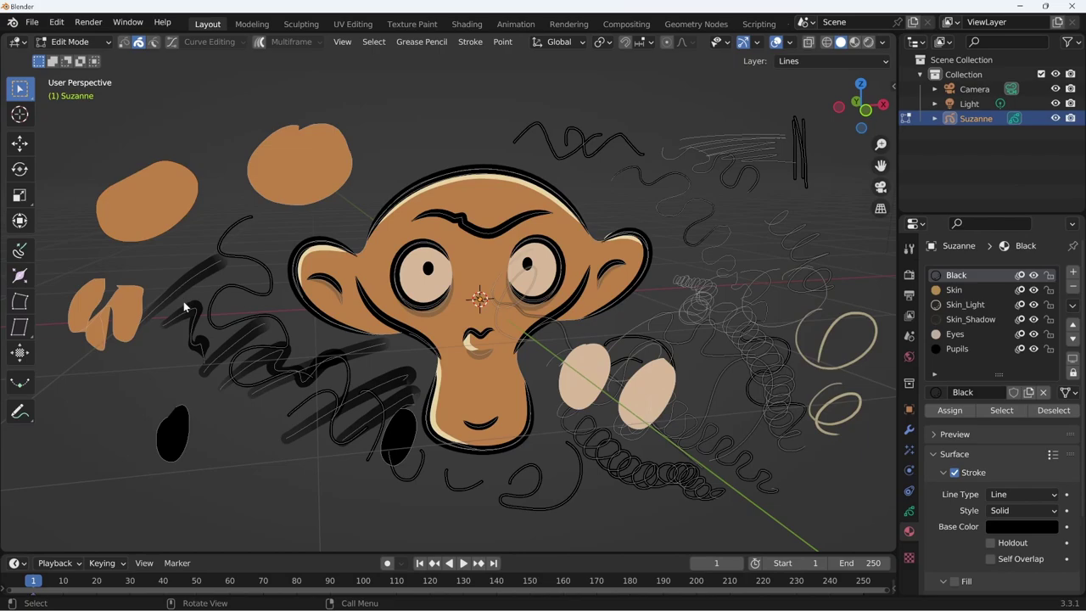
key("g")
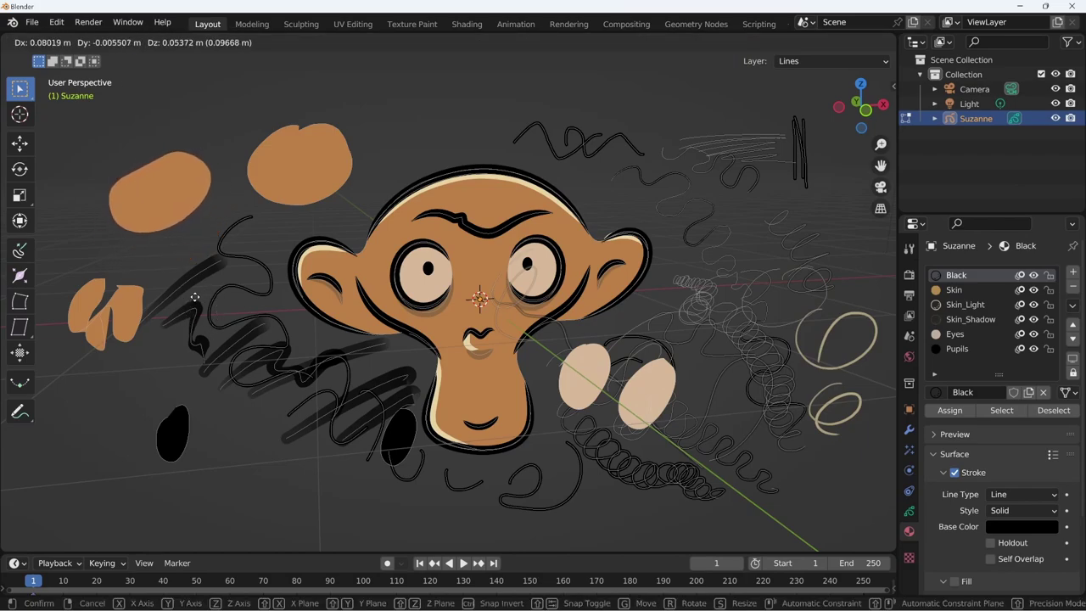
left_click(194, 298)
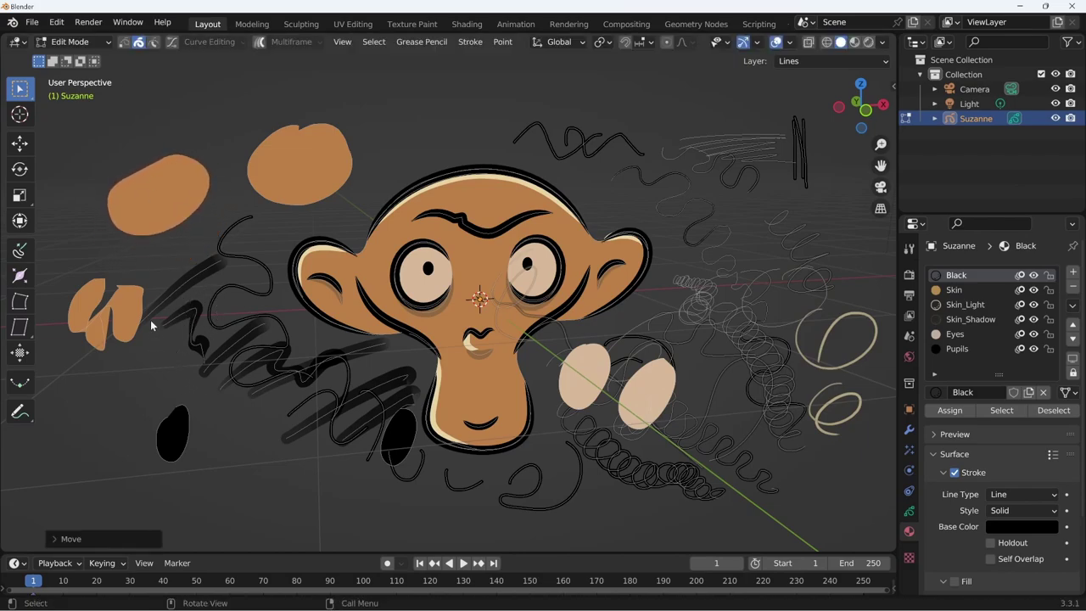
left_click(148, 329)
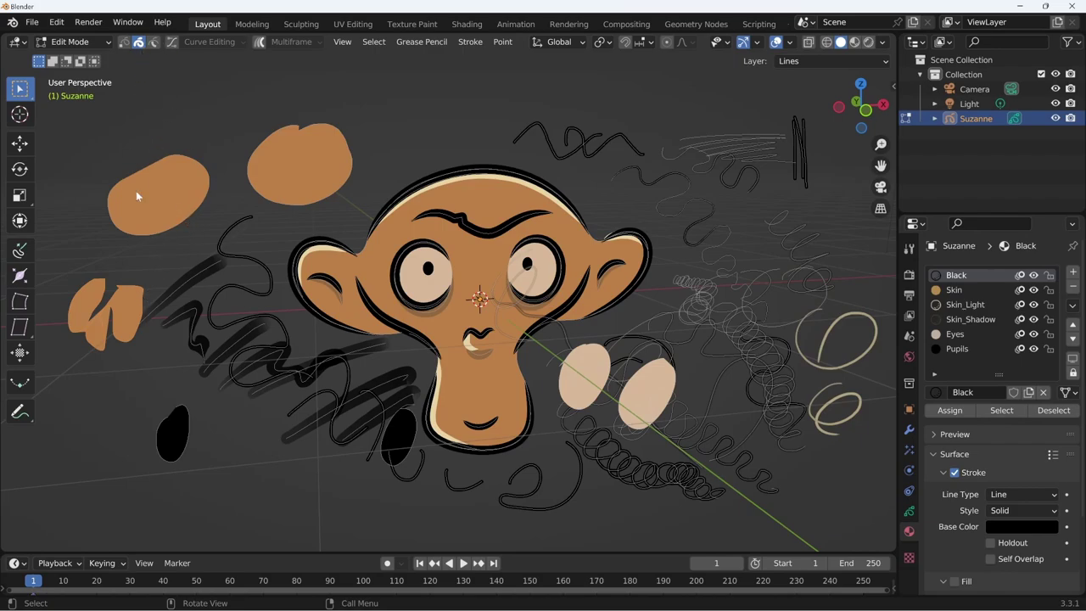
- Assign the Eyes material to the left blob and Black to the upper orange blob
left_click(955, 336)
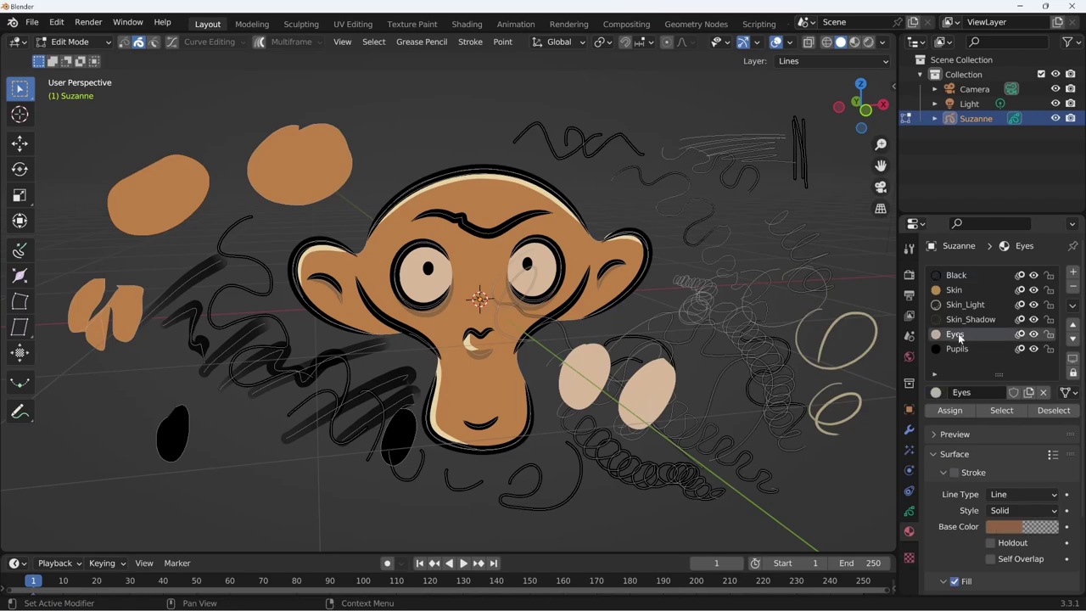
left_click(952, 412)
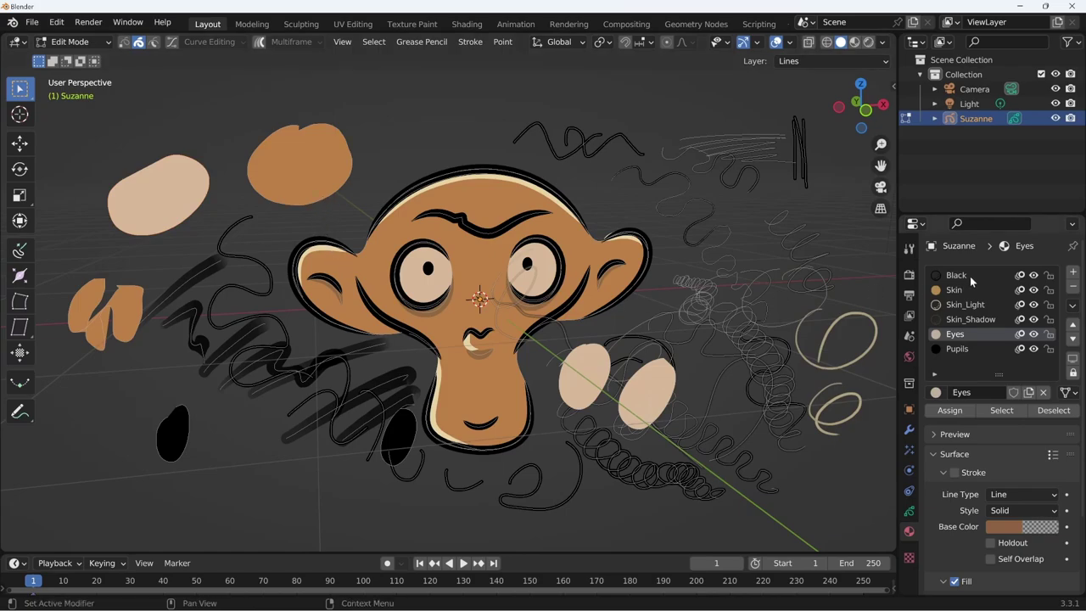
left_click(955, 275)
left_click(950, 411)
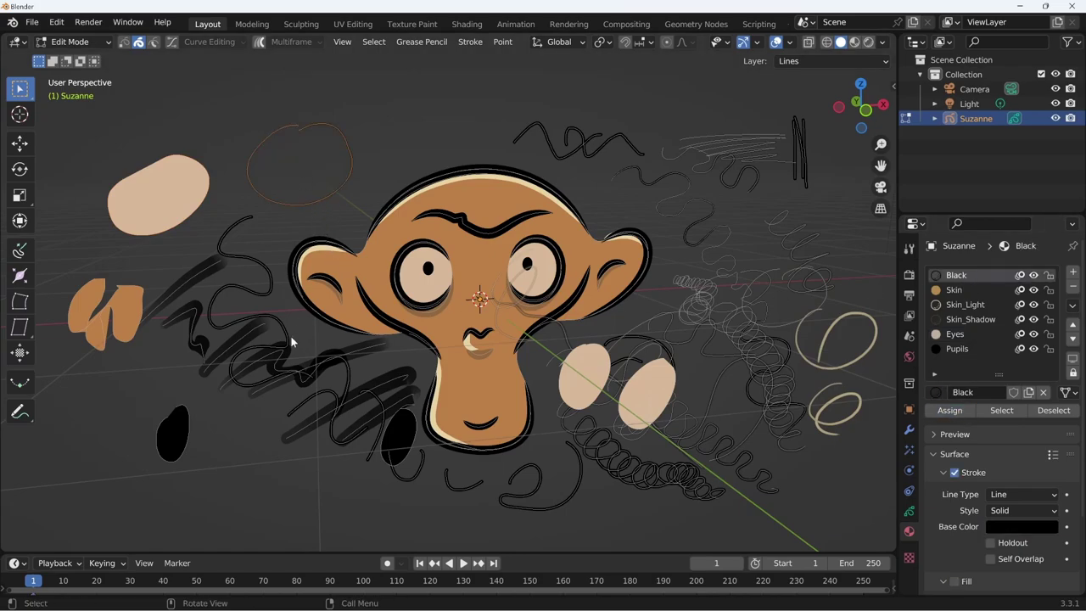
- Give the top zigzag scribble Skin_Light and the right-side scribble strokes the Eyes fill
left_click(569, 161)
left_click(965, 304)
left_click(949, 412)
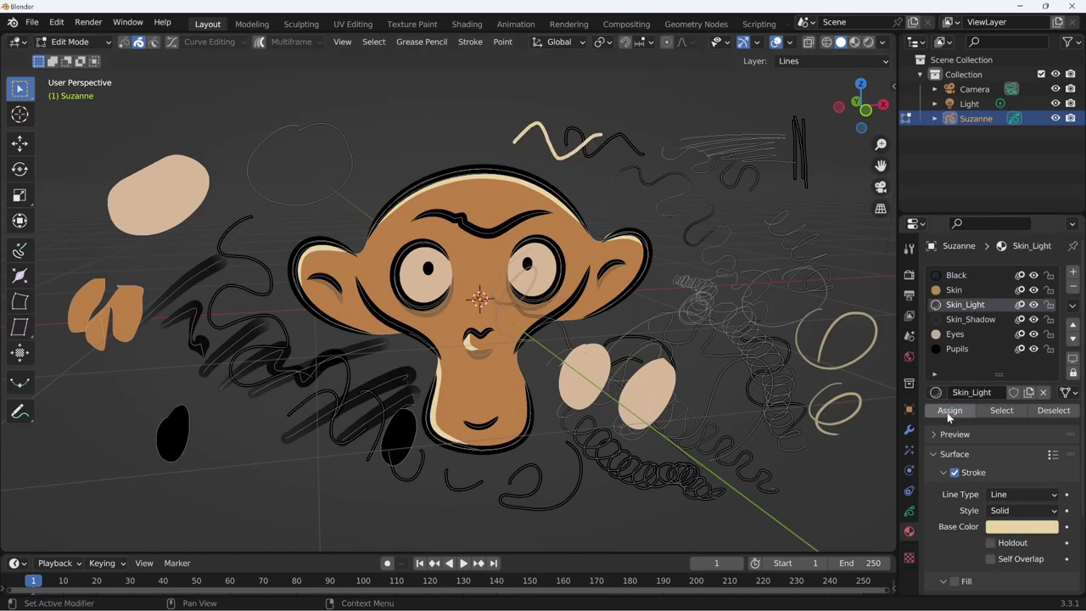
left_click(676, 268)
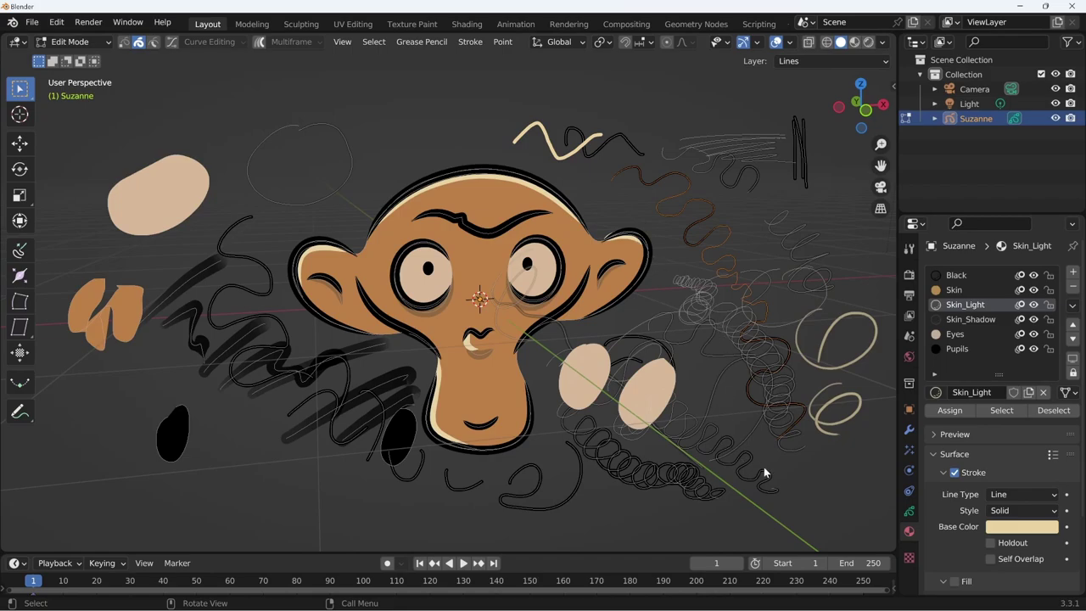
left_click(959, 334)
left_click(950, 410)
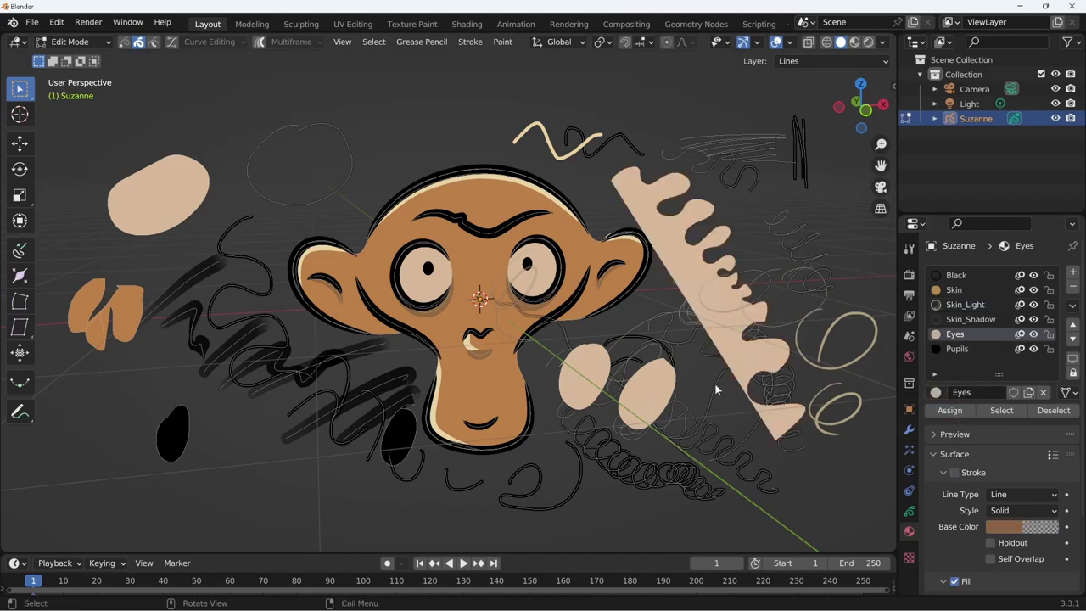
- Move a thin stroke from near the beige ovals up to the top right
key("Tab")
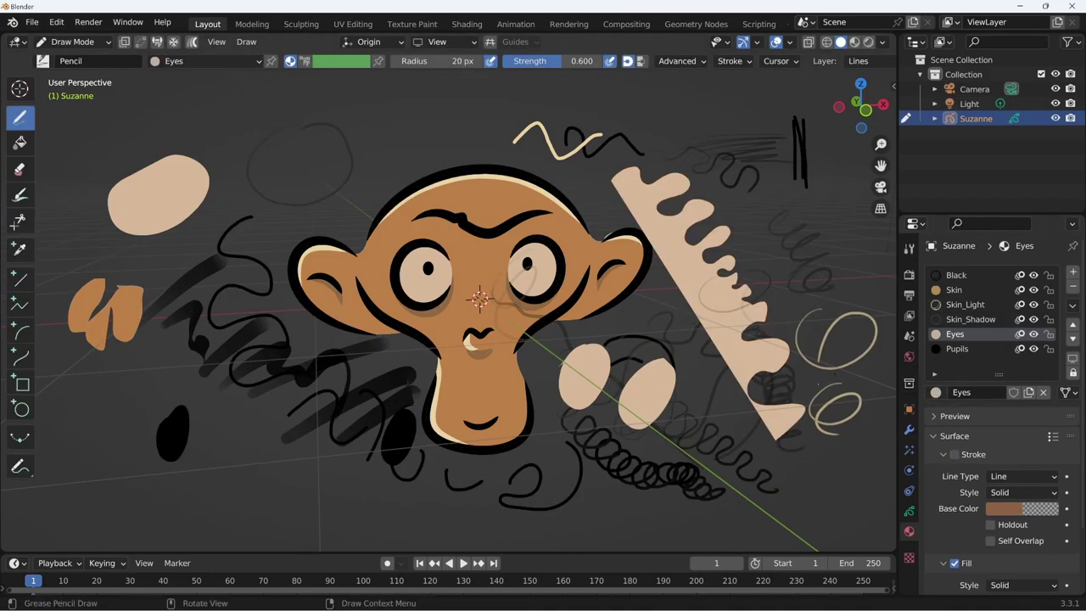
key("Tab")
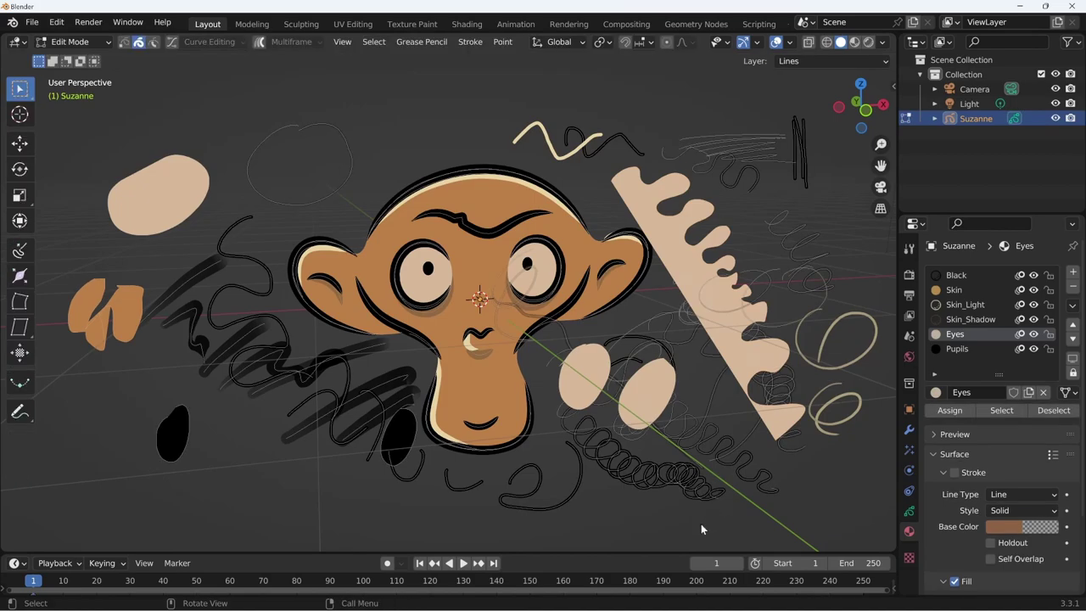
left_click(623, 458)
key("g")
left_click(779, 187)
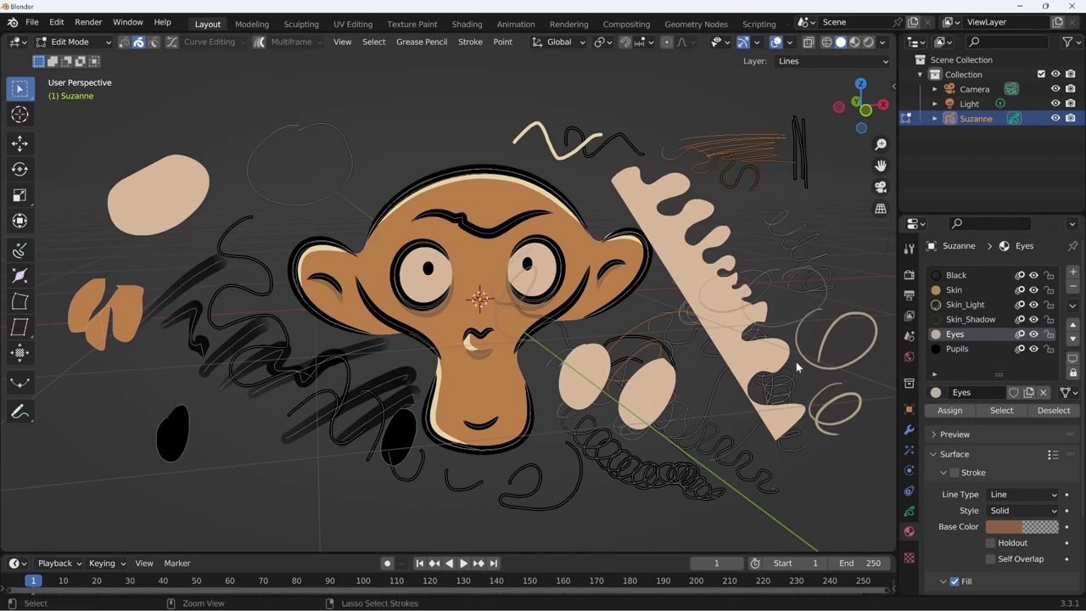
- Assign Skin_Shadow, then Skin_Light, to the selected top-right hatching strokes
left_click(971, 307)
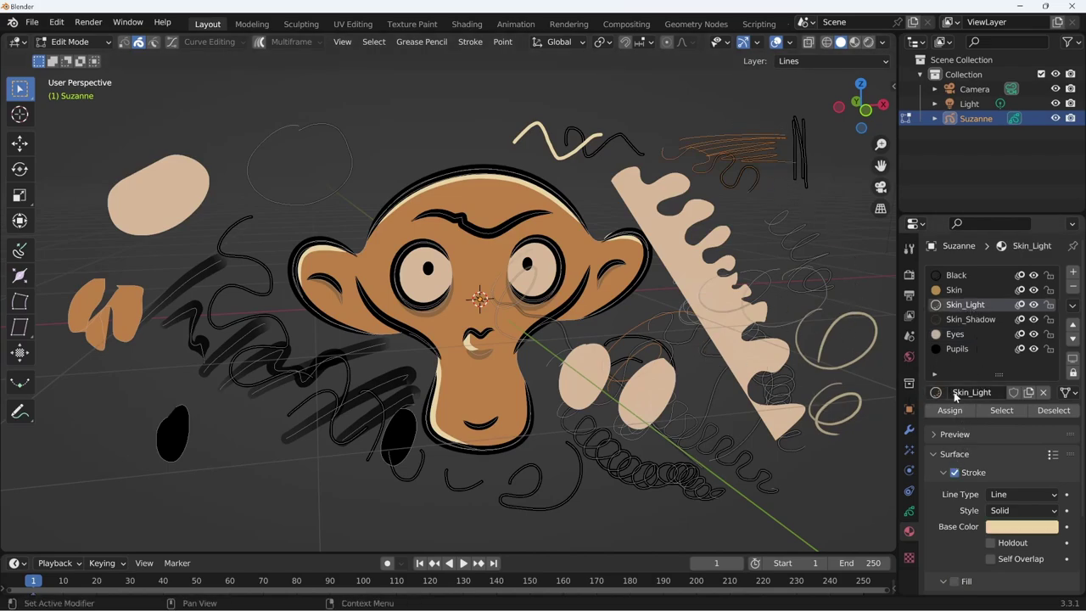
left_click(971, 320)
left_click(962, 413)
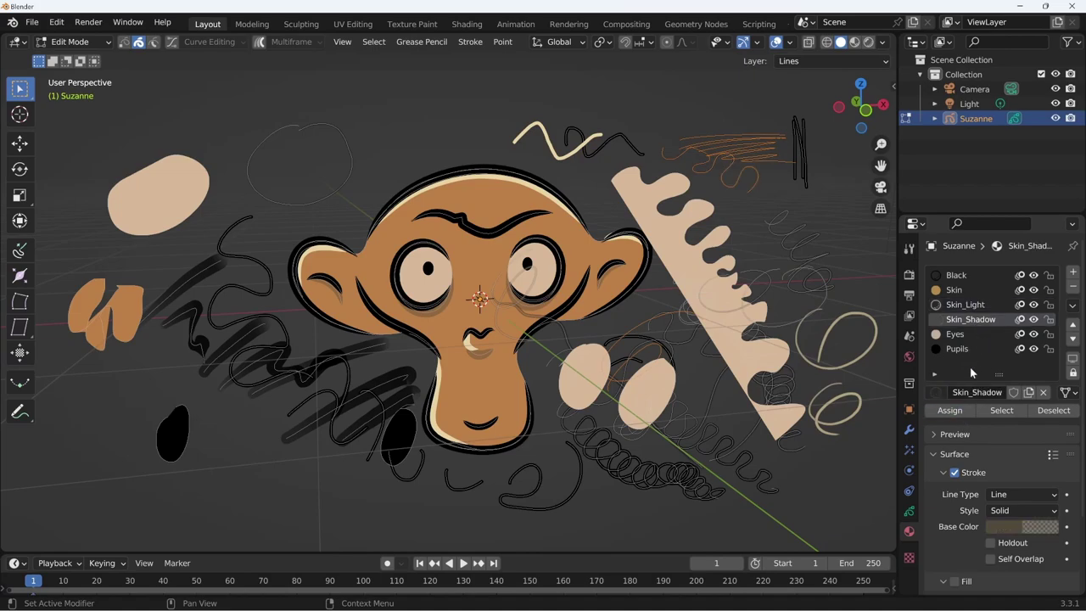
left_click(969, 307)
left_click(957, 413)
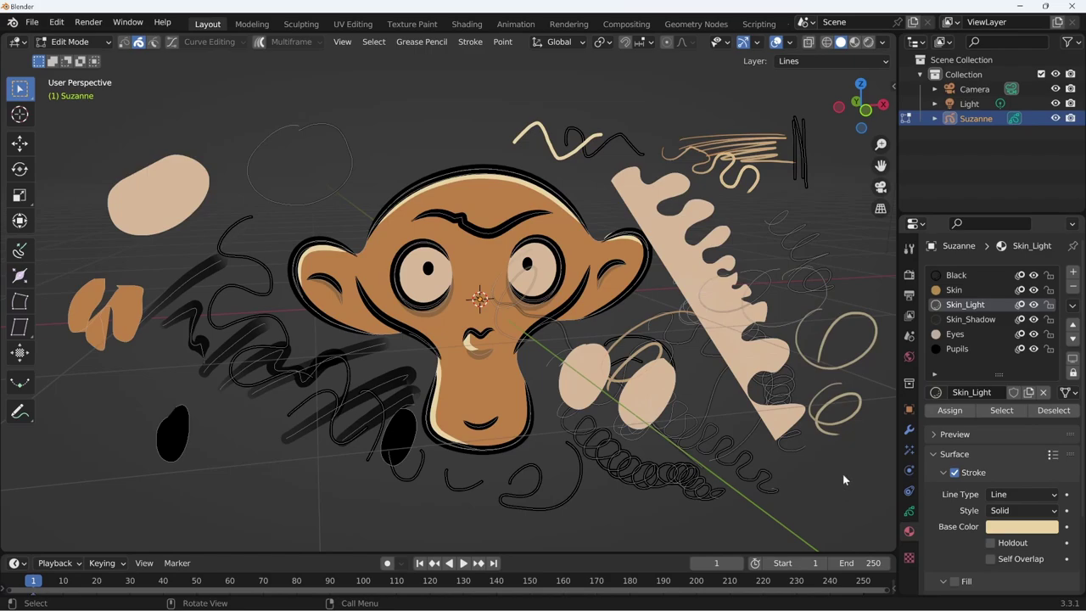
- Switch Suzanne to Draw Mode and make Black the active drawing material
key("Tab")
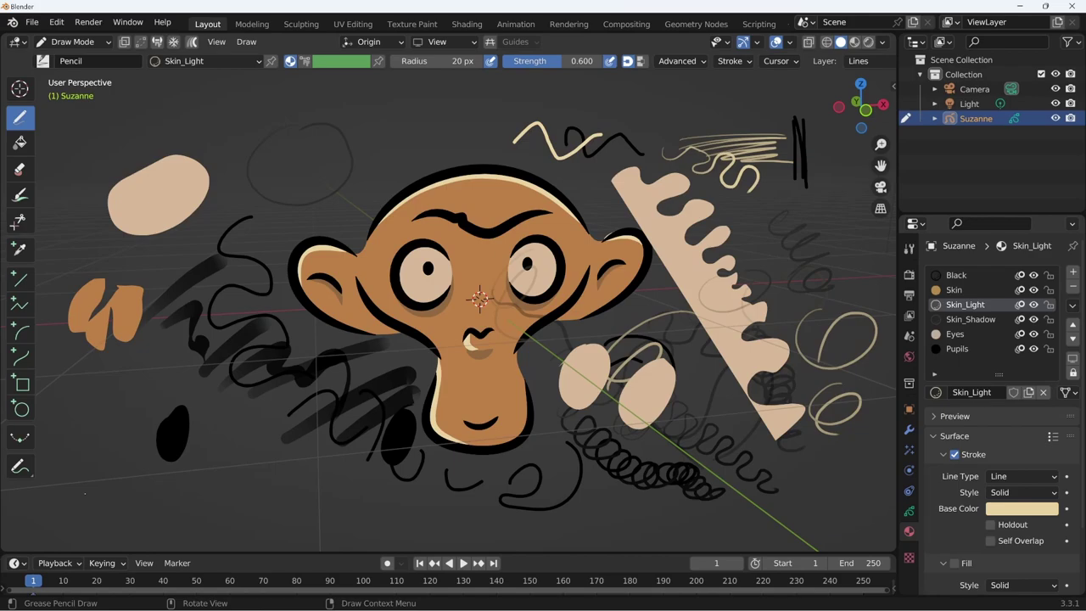
left_click(956, 275)
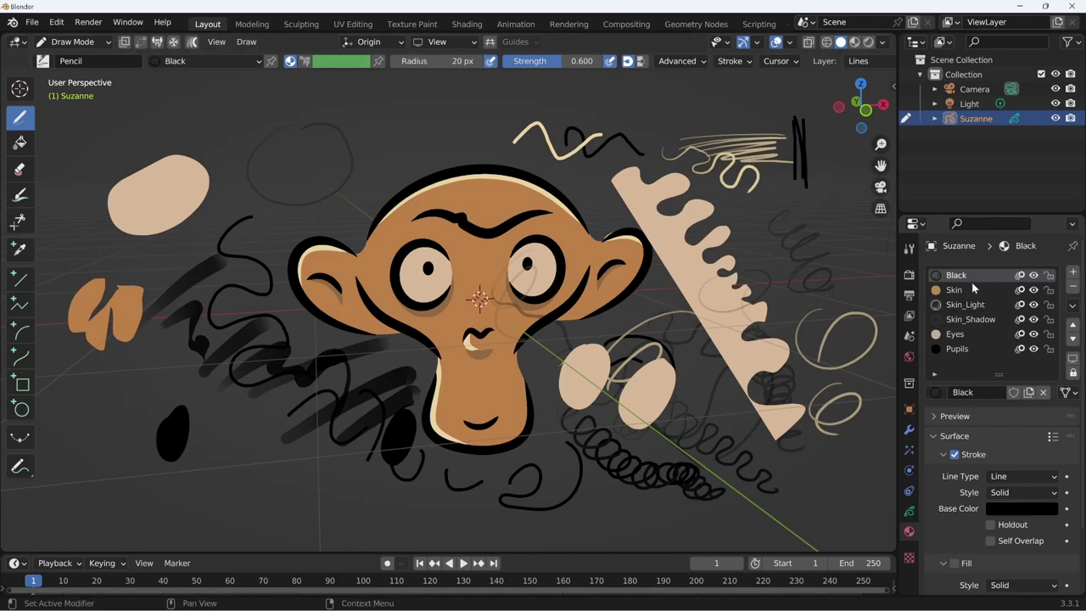
left_click(959, 289)
left_click(960, 277)
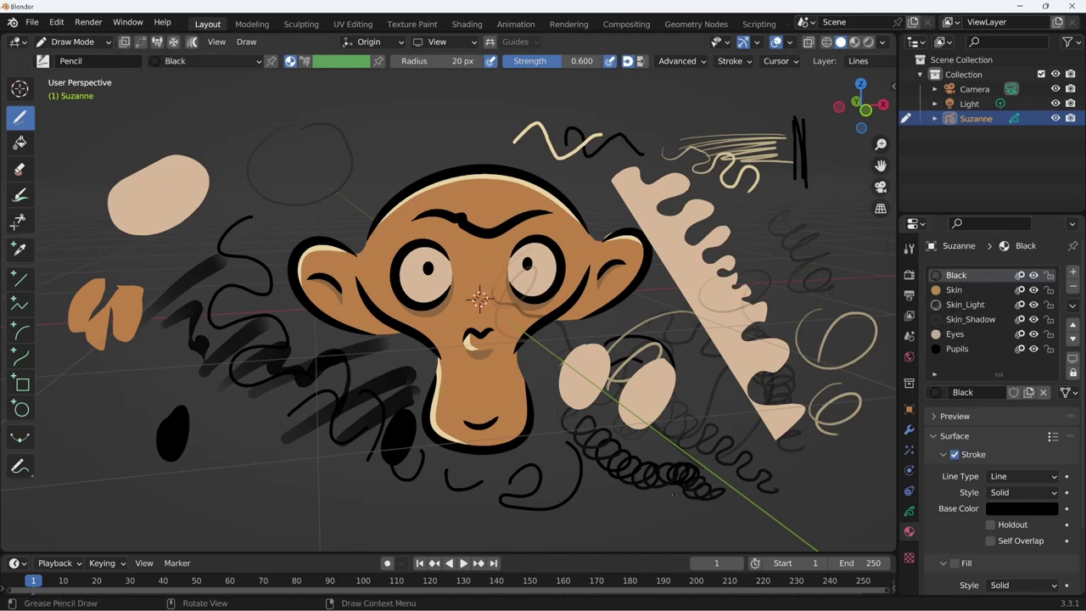